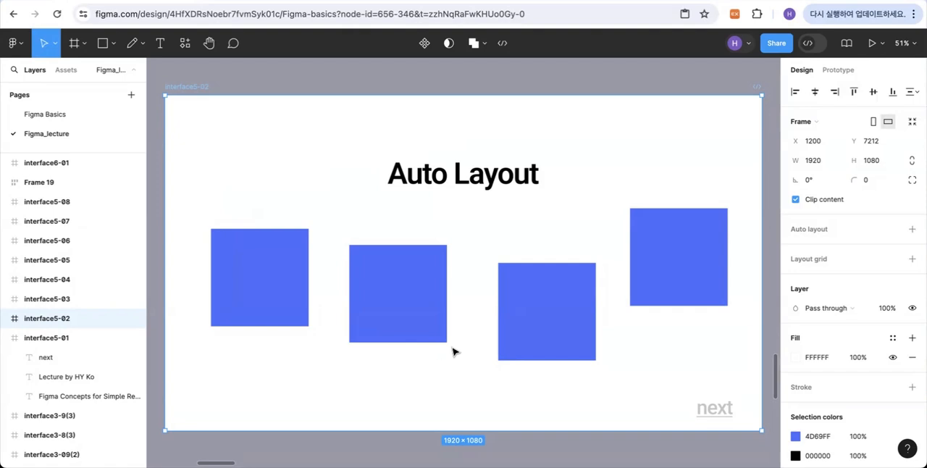
- Select the four blue squares in the interface5-02 frame and apply auto layout to them
{"action": "mouse_move", "coordinate": [196, 214]}
{"action": "left_mouse_down"}
{"action": "mouse_move", "coordinate": [521, 226]}
{"action": "mouse_move", "coordinate": [305, 195]}
{"action": "mouse_move", "coordinate": [209, 205]}
{"action": "left_mouse_up"}
{"action": "left_click", "coordinate": [510, 425]}
{"action": "left_click_drag", "start_coordinate": [724, 348], "coordinate": [202, 225]}
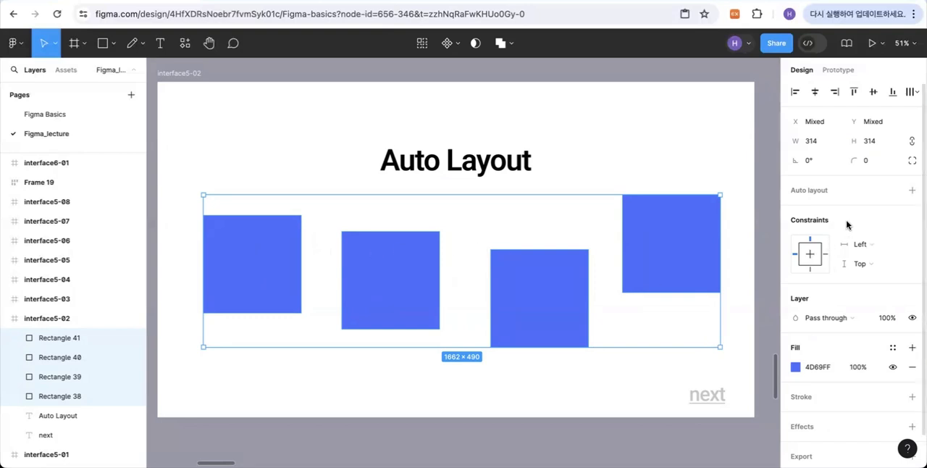
{"action": "left_click", "coordinate": [913, 192]}
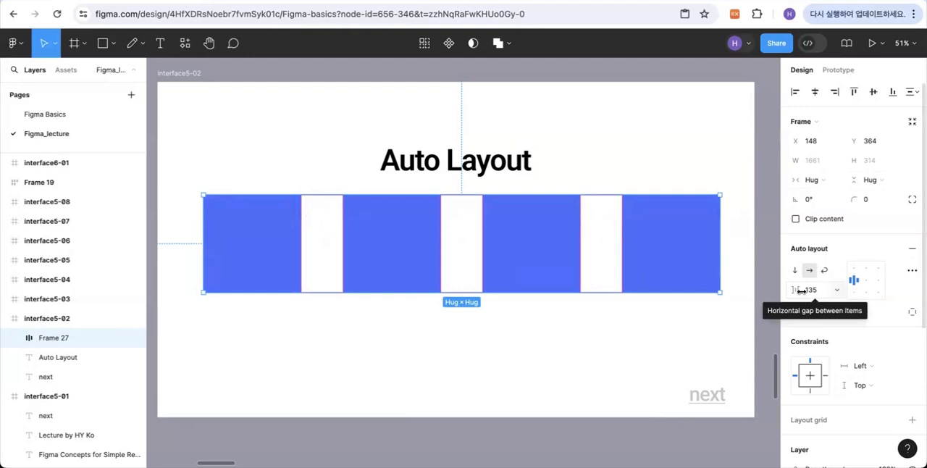
- Try out different horizontal gaps between the four squares, ending at 108
{"action": "mouse_move", "coordinate": [802, 290]}
{"action": "left_mouse_down"}
{"action": "mouse_move", "coordinate": [833, 290]}
{"action": "mouse_move", "coordinate": [801, 290]}
{"action": "left_mouse_up"}
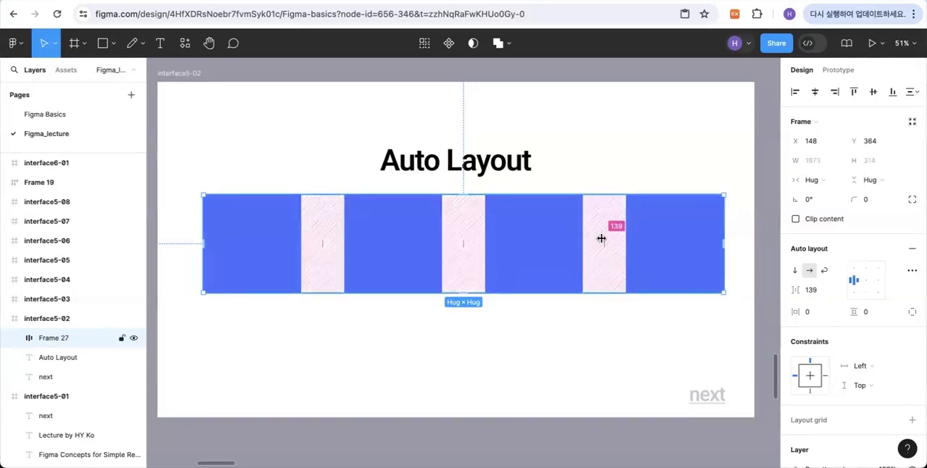
{"action": "left_click_drag", "start_coordinate": [810, 290], "coordinate": [848, 294]}
{"action": "left_click", "coordinate": [802, 292]}
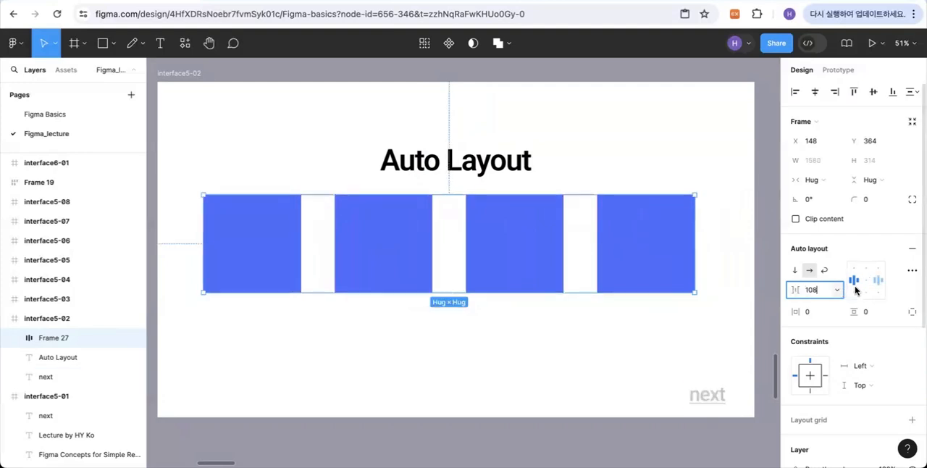
- Set the horizontal gap between the four squares to 90 and after that to 50
{"action": "left_click", "coordinate": [817, 289]}
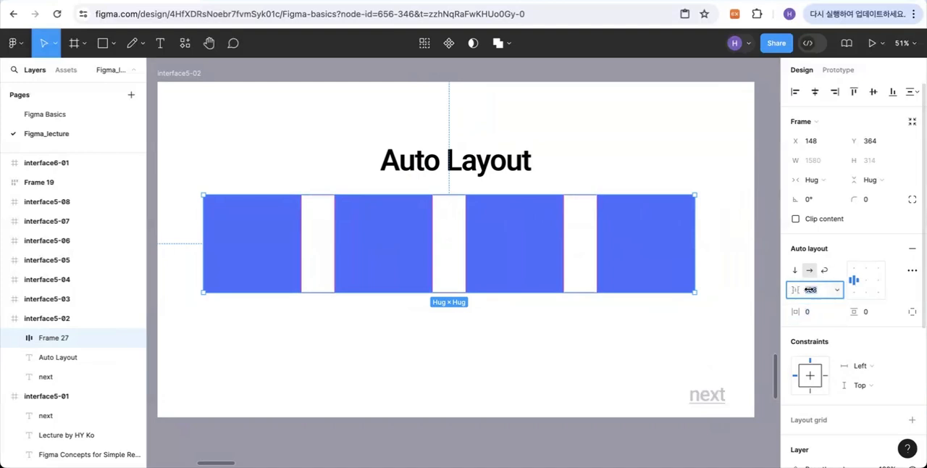
{"action": "type", "text": "90"}
{"action": "key", "text": "Return"}
{"action": "left_click", "coordinate": [814, 290]}
{"action": "type", "text": "50"}
{"action": "key", "text": "Return"}
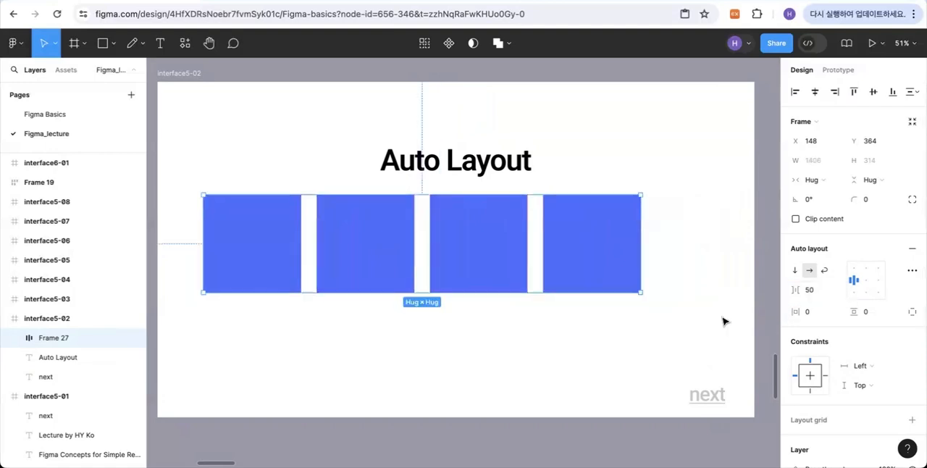
- Follow the next link to the interface5-03 frame and clear the frame selection
{"action": "mouse_move", "coordinate": [709, 398]}
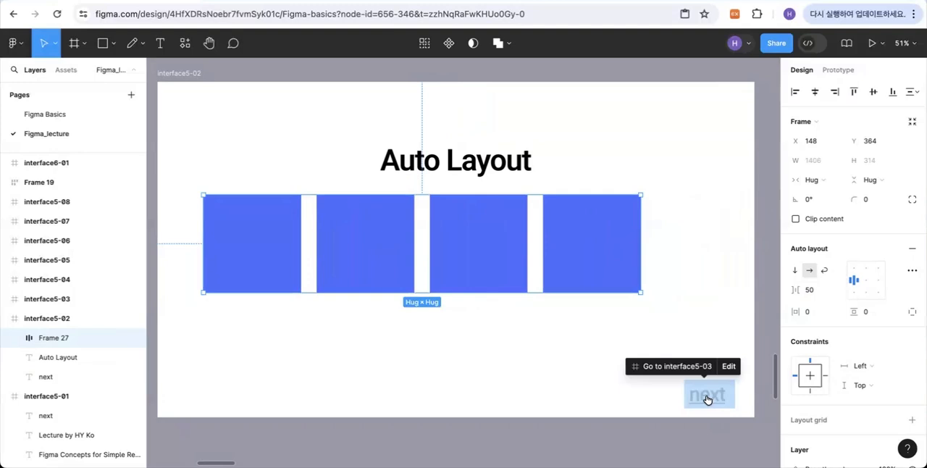
{"action": "left_click", "coordinate": [708, 398]}
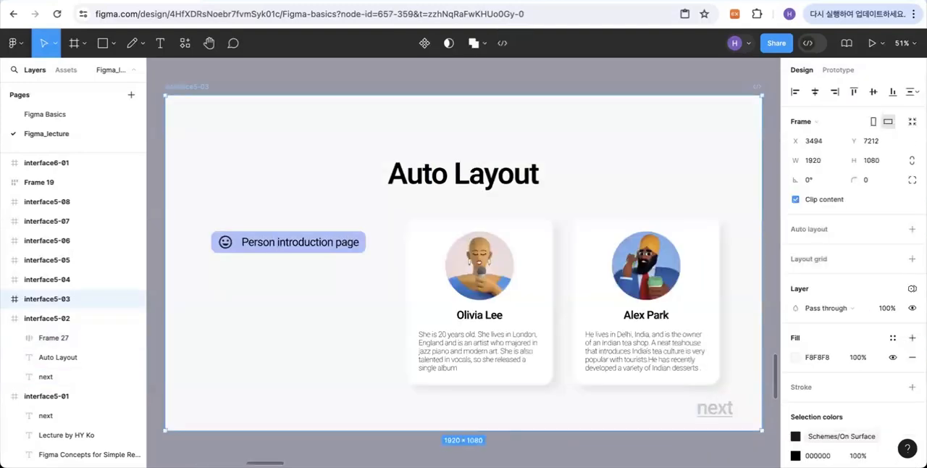
{"action": "left_click", "coordinate": [673, 437]}
{"action": "mouse_move", "coordinate": [715, 408]}
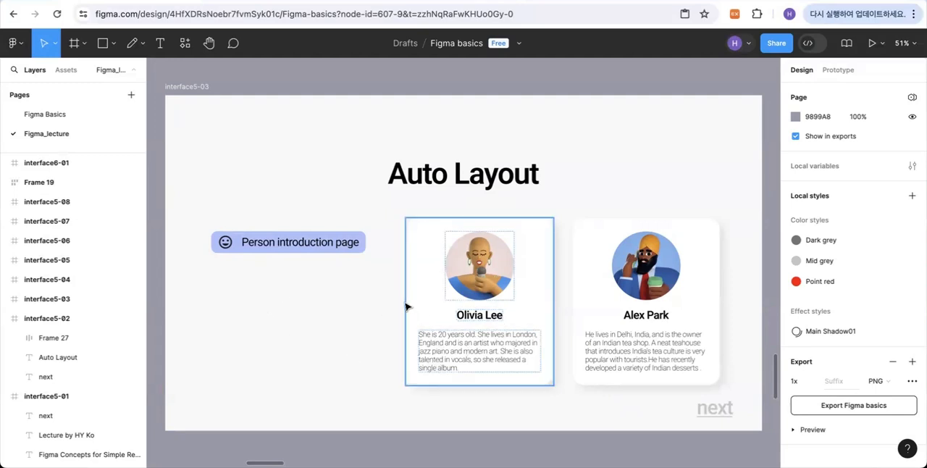
{"action": "left_click", "coordinate": [225, 242]}
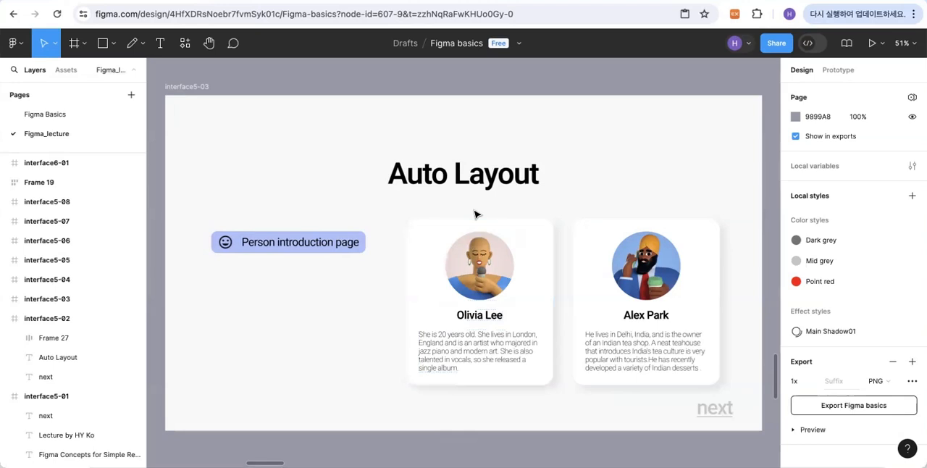
- Remove the word "page" from the purple label so it reads "Person introduction"
{"action": "left_click", "coordinate": [334, 248]}
{"action": "left_click", "coordinate": [352, 244]}
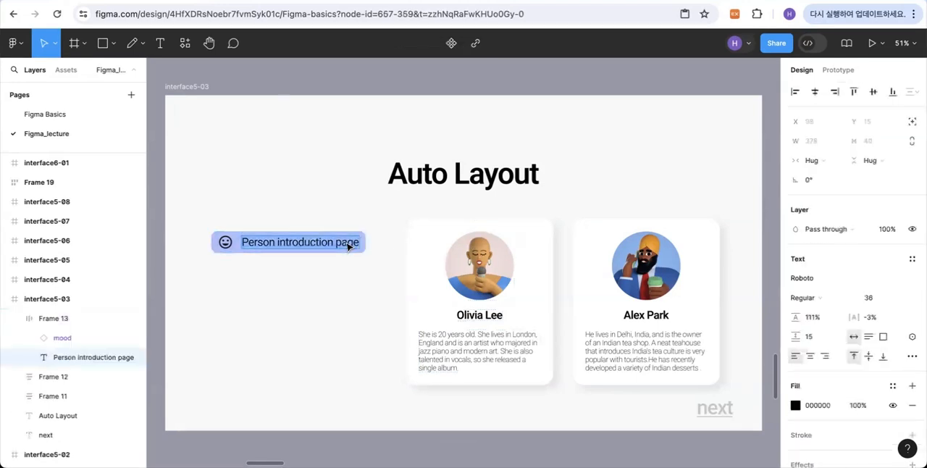
{"action": "double_click", "coordinate": [356, 242]}
{"action": "key", "text": "BackSpace"}
{"action": "key", "text": "BackSpace"}
{"action": "key", "text": "BackSpace"}
{"action": "key", "text": "BackSpace"}
{"action": "key", "text": "BackSpace"}
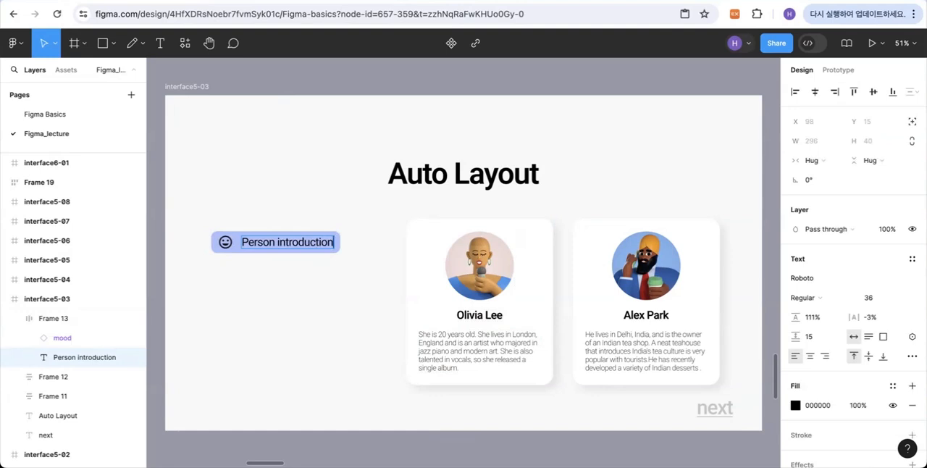
- Try shortening the label to "Person" by deleting "introduction", and undo that deletion
{"action": "left_click_drag", "start_coordinate": [278, 243], "coordinate": [338, 243]}
{"action": "key", "text": "BackSpace"}
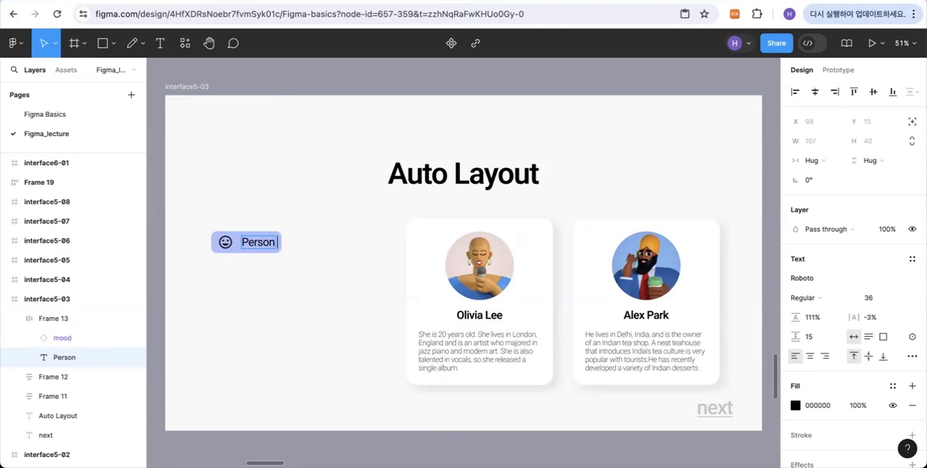
{"action": "key", "text": "ctrl+z"}
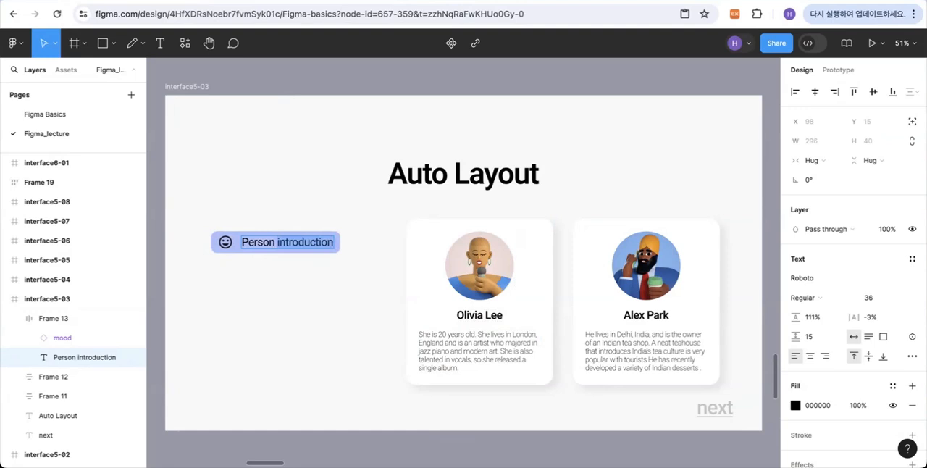
{"action": "left_click", "coordinate": [333, 242]}
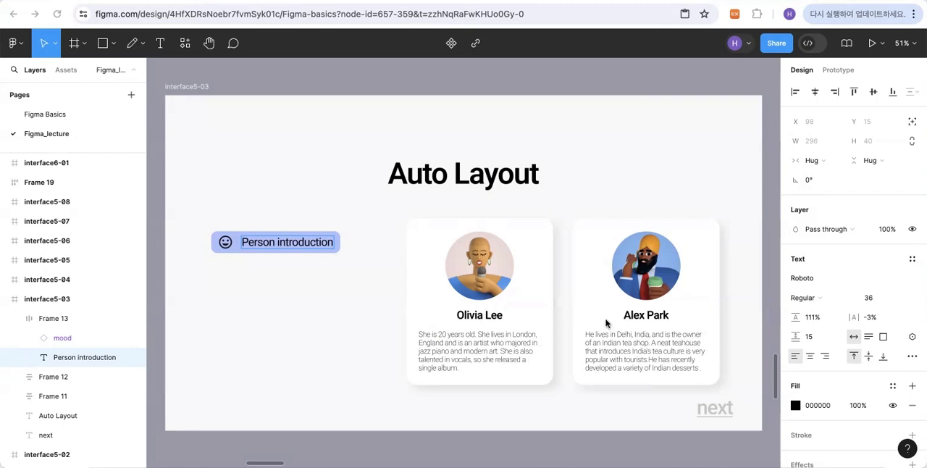
- Try deleting the last two lines of the tea shop owner's card description, and undo that deletion
{"action": "double_click", "coordinate": [642, 342]}
{"action": "left_click", "coordinate": [675, 358]}
{"action": "left_click_drag", "start_coordinate": [701, 368], "coordinate": [577, 362]}
{"action": "key", "text": "BackSpace"}
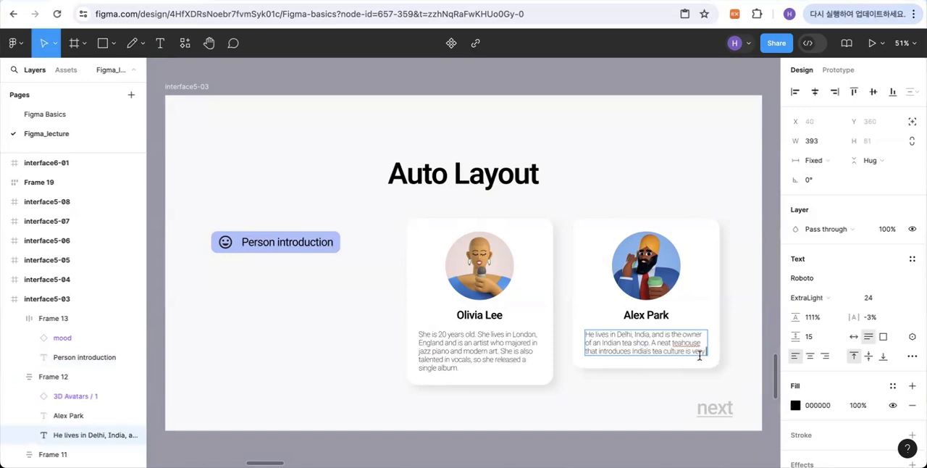
{"action": "key", "text": "ctrl+z"}
{"action": "key", "text": "ctrl+c"}
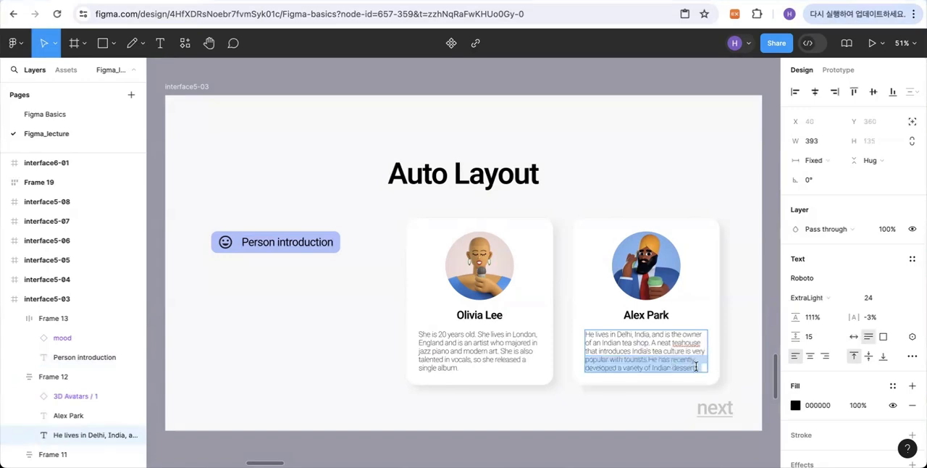
- Paste a copy of the description's last two lines as a new paragraph at the end of the tea shop owner's card
{"action": "left_click", "coordinate": [700, 366]}
{"action": "key", "text": "Return"}
{"action": "key", "text": "ctrl+v"}
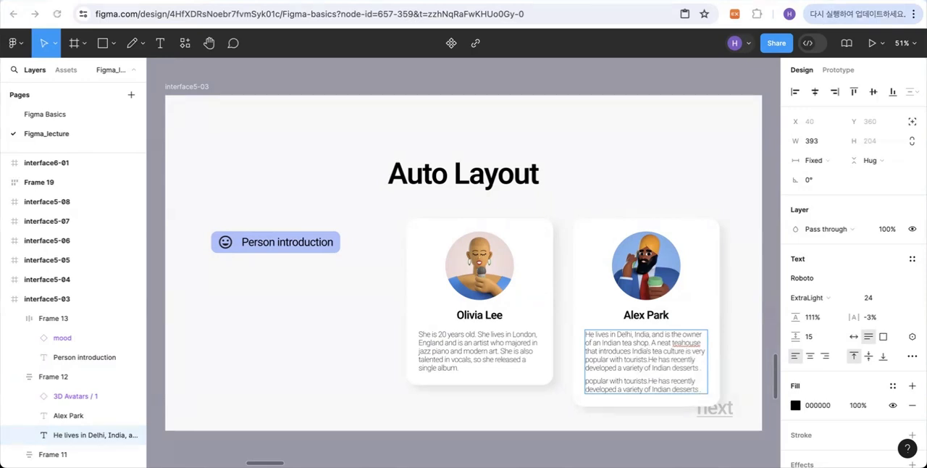
- Leave text editing and follow the next link to the interface5-04 frame
{"action": "left_click", "coordinate": [717, 412]}
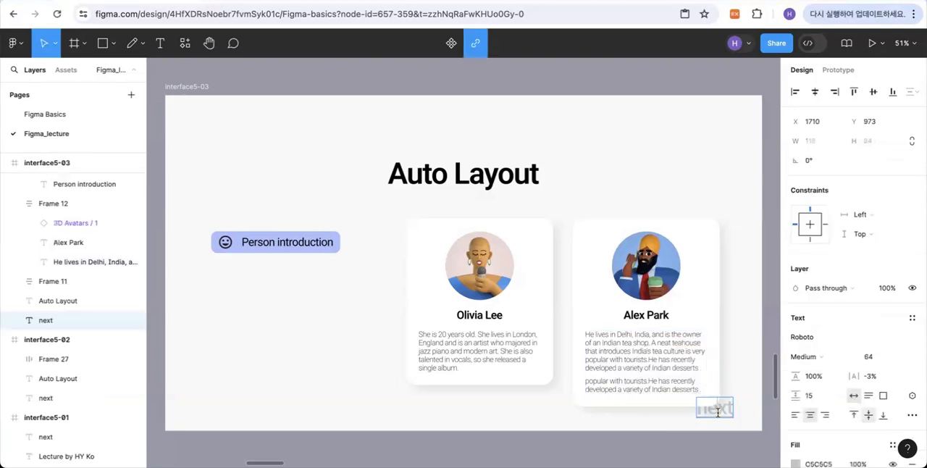
{"action": "left_click", "coordinate": [739, 448]}
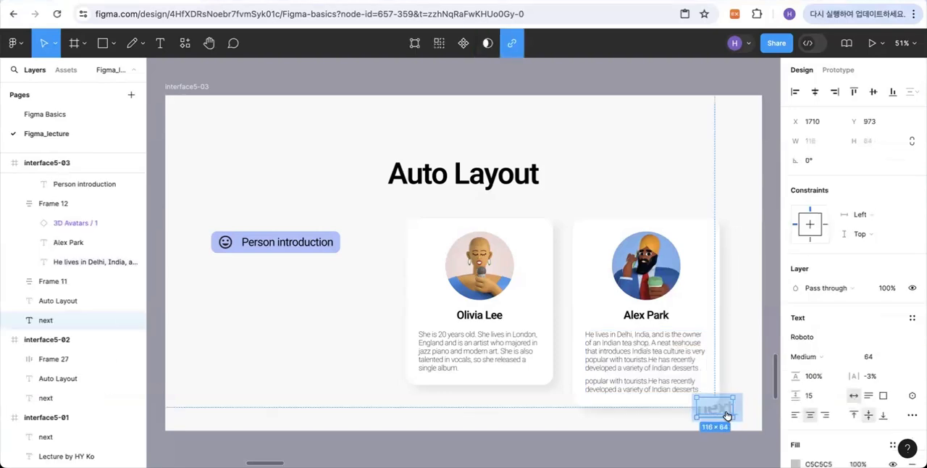
{"action": "left_click", "coordinate": [727, 415]}
{"action": "key", "text": "n"}
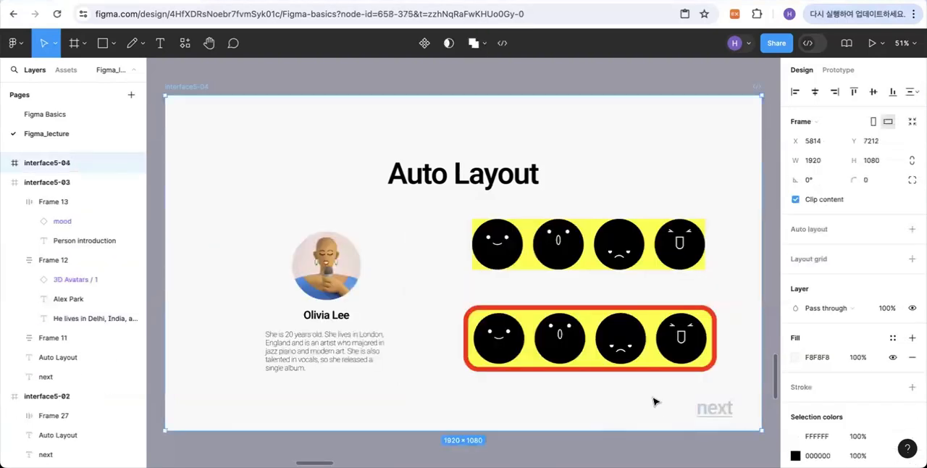
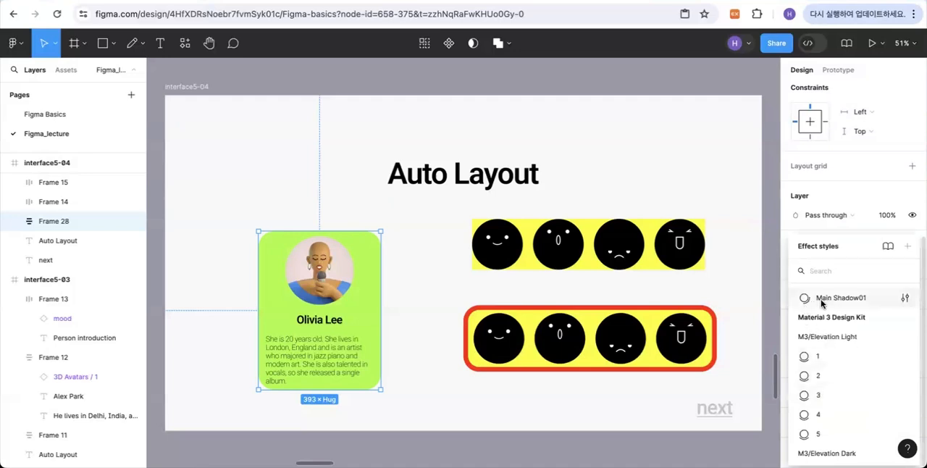
- Apply the Main Shadow01 effect style to the singer's profile card and add an inside white (FFFFFF) stroke with weight 5
{"action": "left_click", "coordinate": [841, 303]}
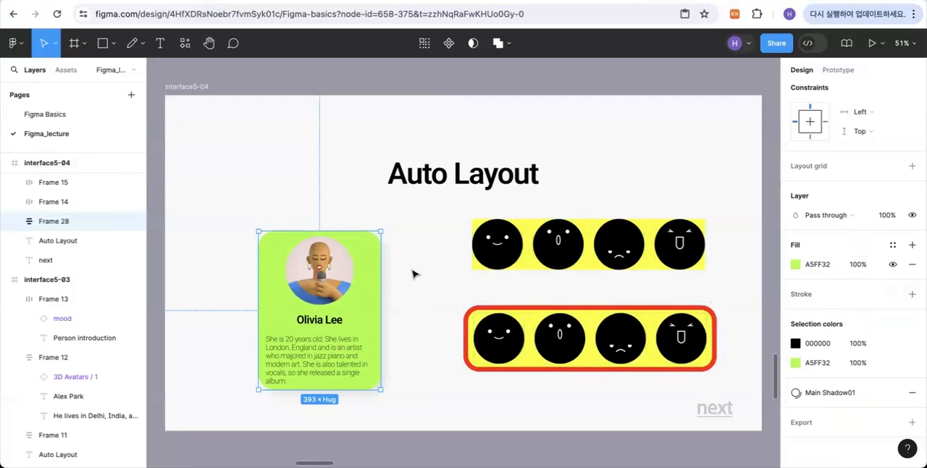
{"action": "left_click", "coordinate": [912, 294]}
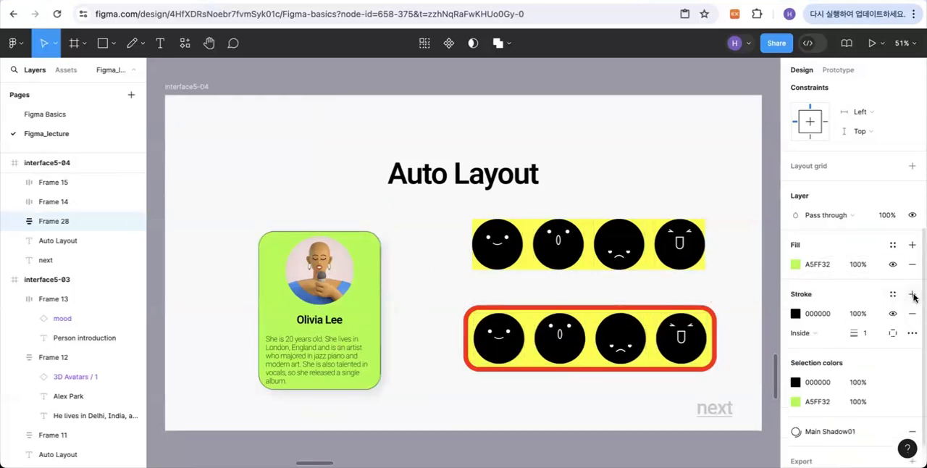
{"action": "left_click", "coordinate": [796, 313]}
{"action": "left_click_drag", "start_coordinate": [653, 184], "coordinate": [637, 154]}
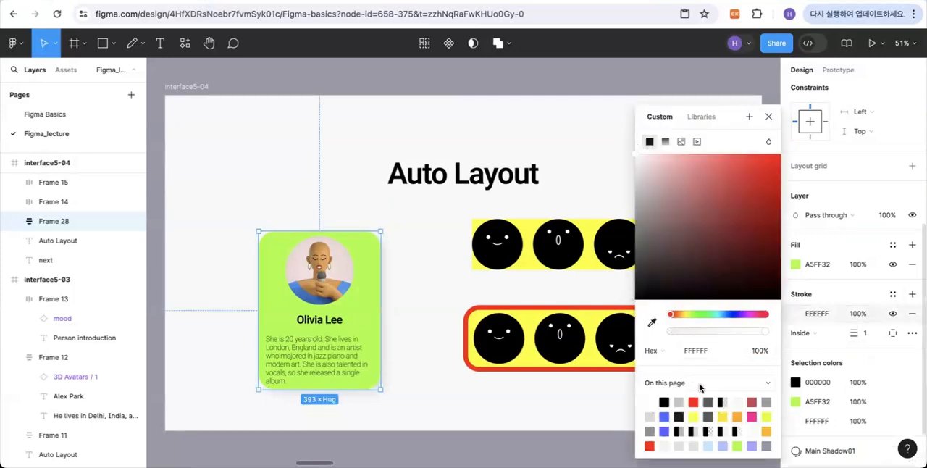
{"action": "mouse_move", "coordinate": [857, 335]}
{"action": "left_mouse_down"}
{"action": "mouse_move", "coordinate": [872, 338]}
{"action": "mouse_move", "coordinate": [890, 376]}
{"action": "left_mouse_up"}
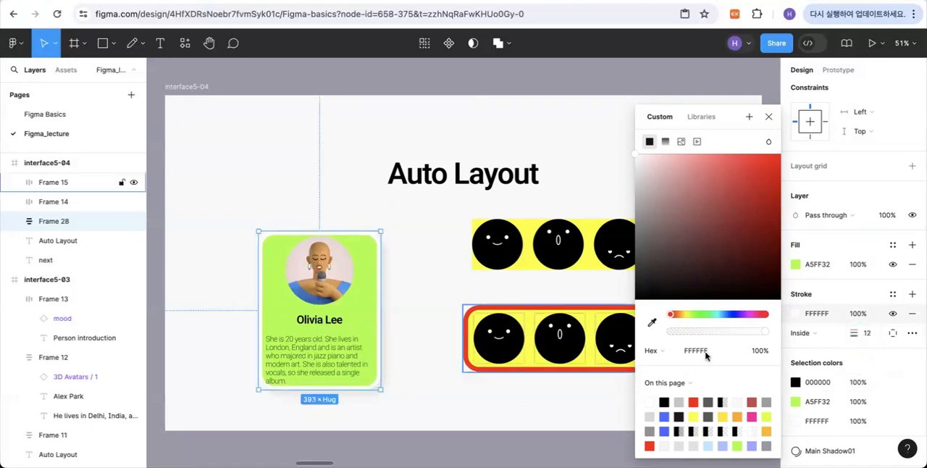
{"action": "left_click_drag", "start_coordinate": [857, 335], "coordinate": [849, 333]}
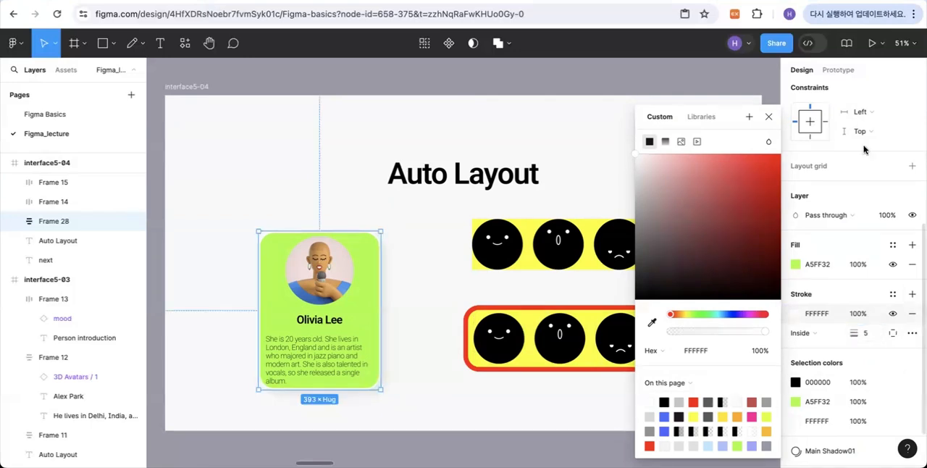
{"action": "left_click", "coordinate": [767, 118]}
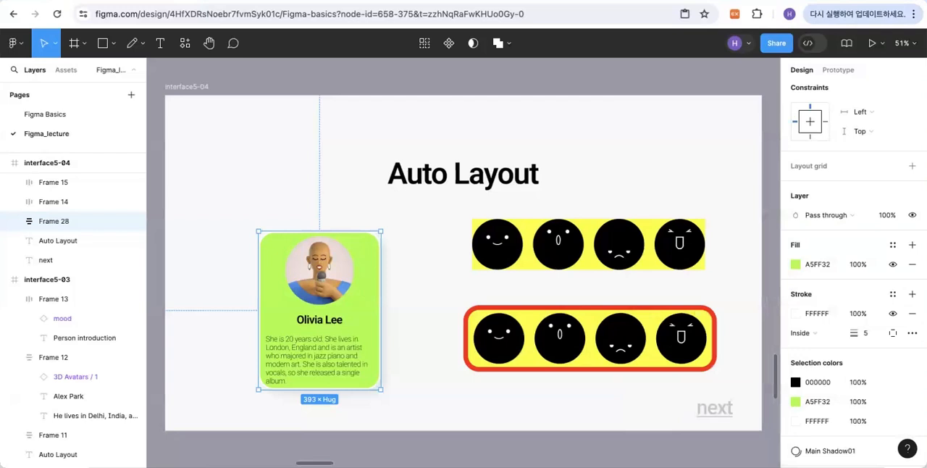
{"action": "left_click", "coordinate": [431, 295]}
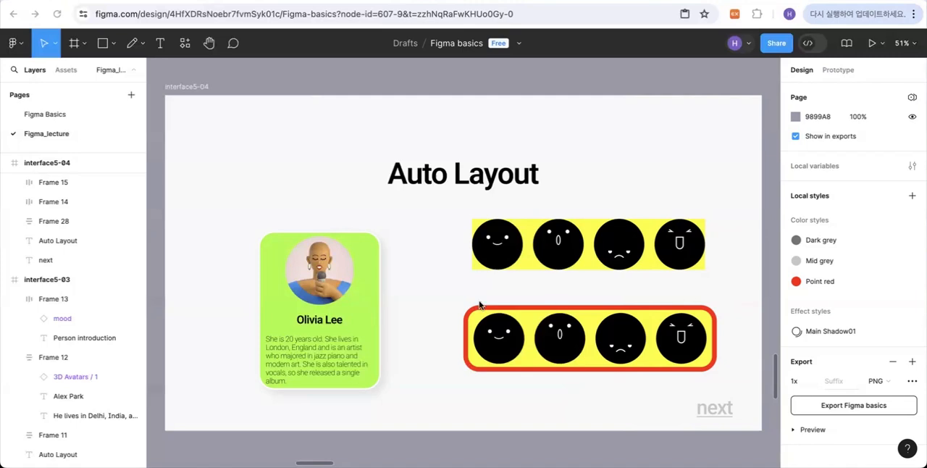
- Set the vertical gap between items in the singer's profile card to 50
{"action": "left_click", "coordinate": [324, 315]}
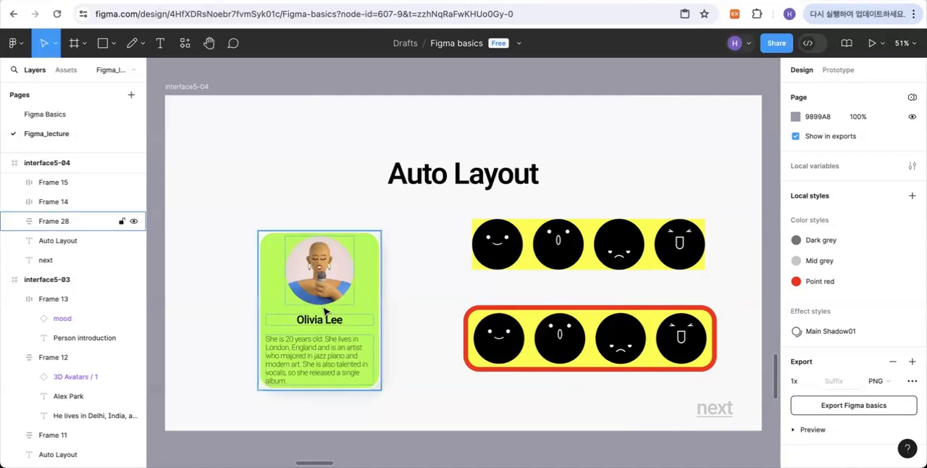
{"action": "left_click", "coordinate": [324, 310]}
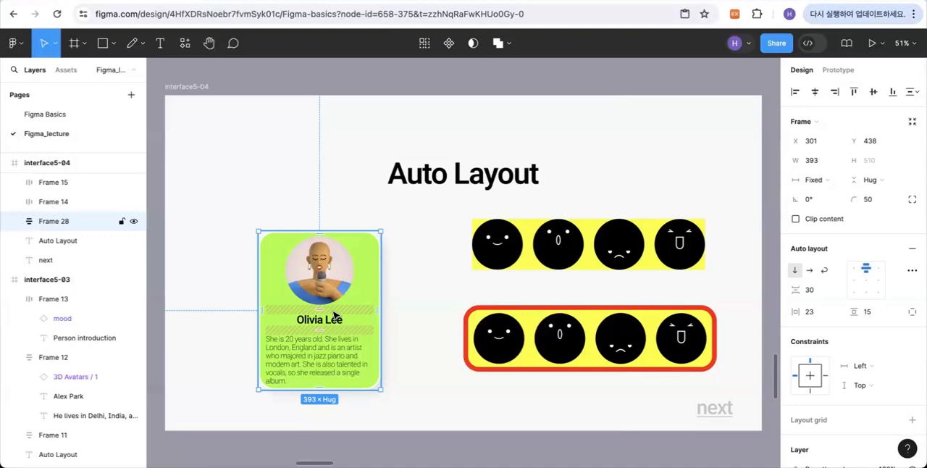
{"action": "mouse_move", "coordinate": [325, 310]}
{"action": "left_click_drag", "start_coordinate": [318, 310], "coordinate": [320, 310]}
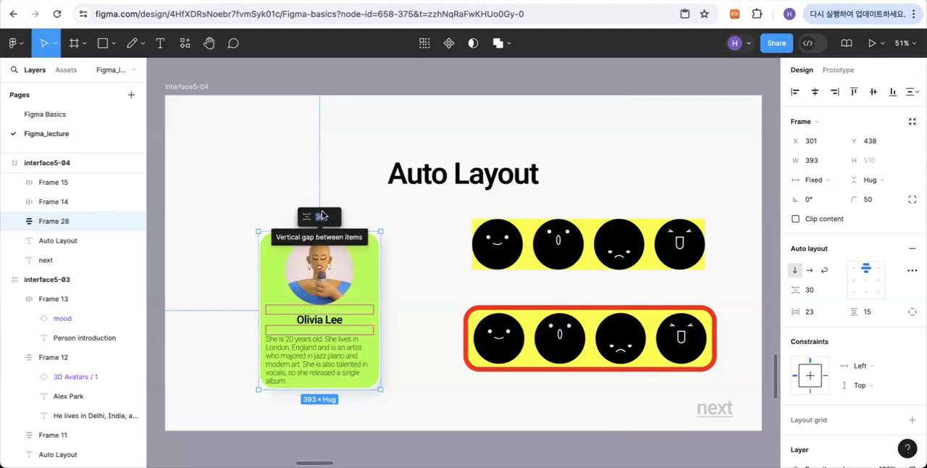
{"action": "type", "text": "50"}
{"action": "key", "text": "Return"}
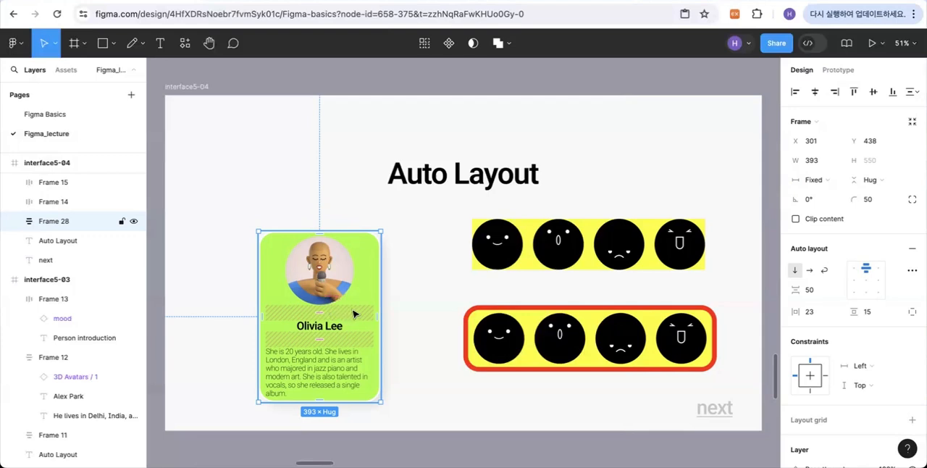
- Move the singer's card up to X 299, Y 376 and set its vertical gap between items to 36
{"action": "left_click_drag", "start_coordinate": [352, 310], "coordinate": [353, 305]}
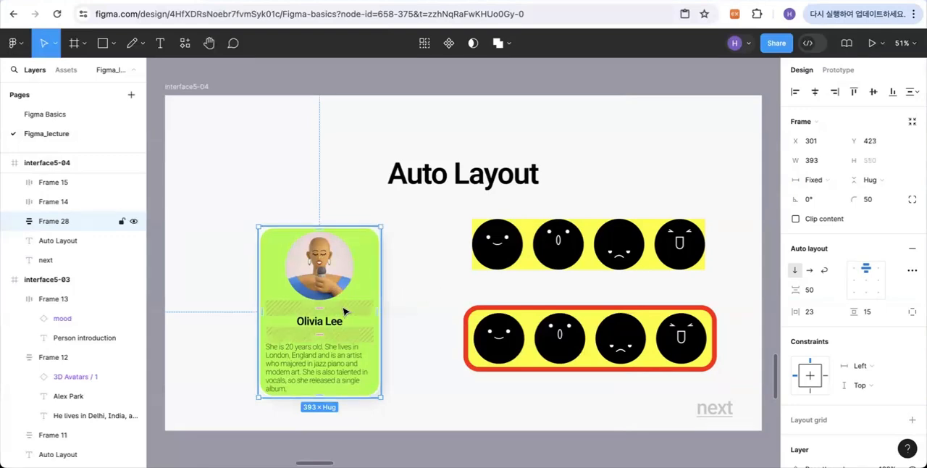
{"action": "left_click_drag", "start_coordinate": [347, 322], "coordinate": [315, 289]}
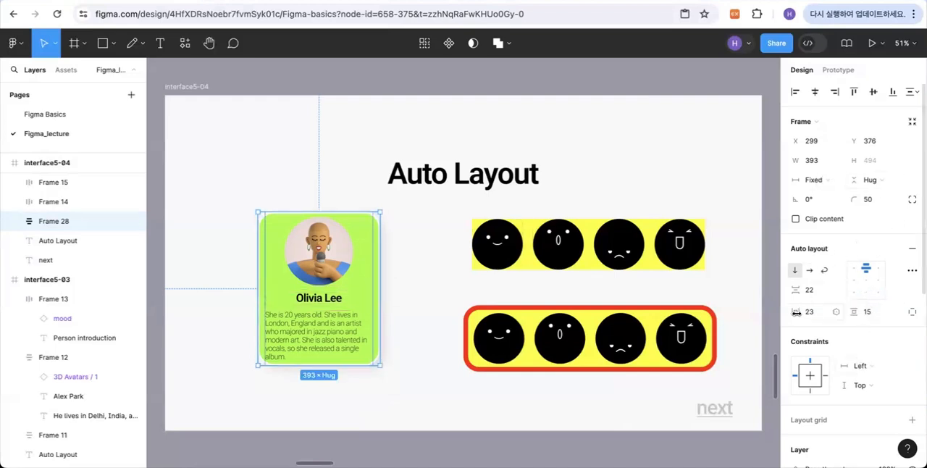
{"action": "left_click_drag", "start_coordinate": [797, 290], "coordinate": [807, 290]}
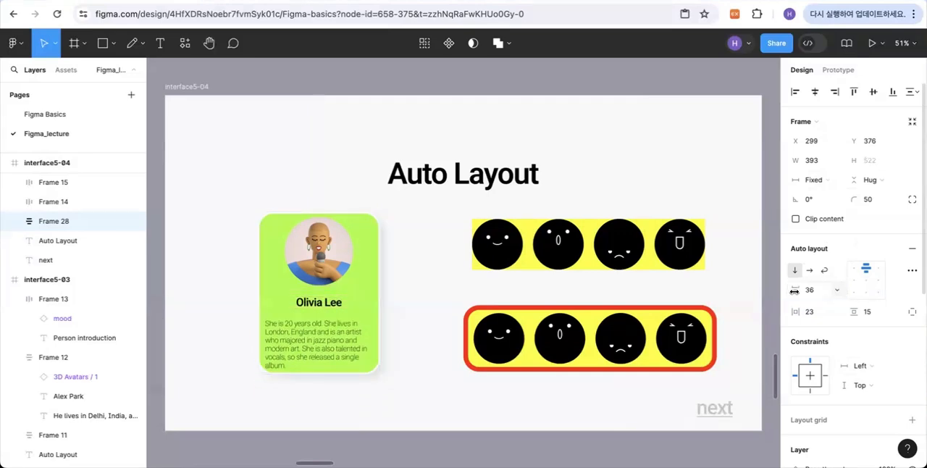
- Try top-left and top-right alignment for the singer's card items, and return the alignment to top center
{"action": "left_click", "coordinate": [855, 271]}
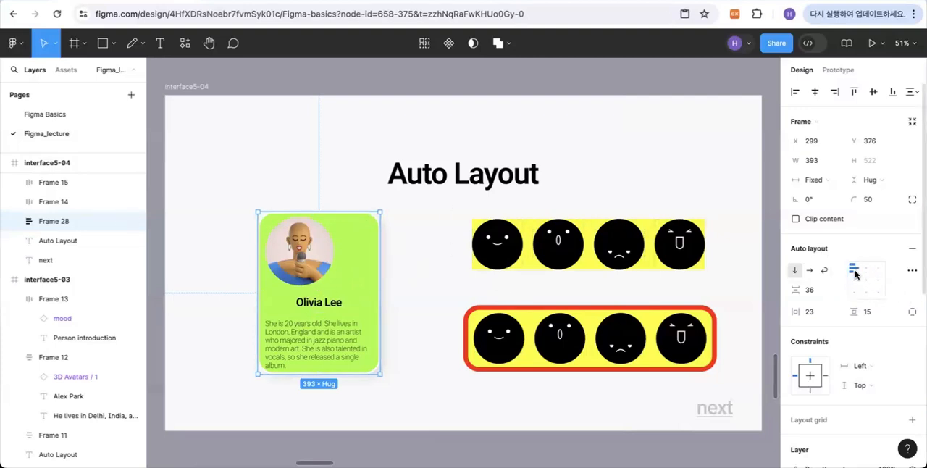
{"action": "left_click", "coordinate": [876, 268]}
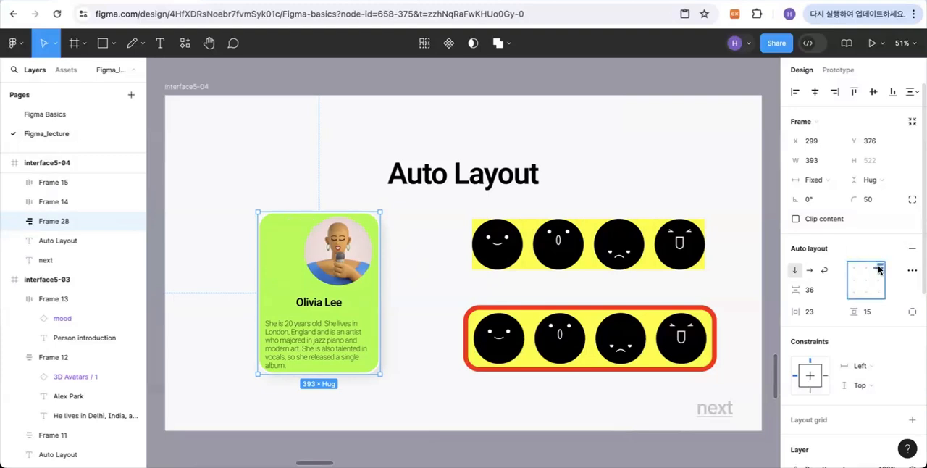
{"action": "left_click", "coordinate": [866, 269]}
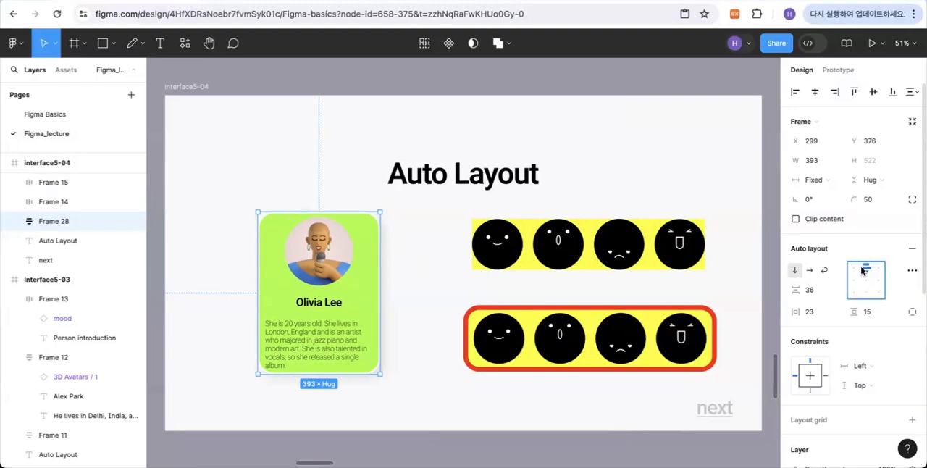
- Left-align the name text in the singer's card and set the card's auto layout alignment to top left
{"action": "double_click", "coordinate": [332, 304]}
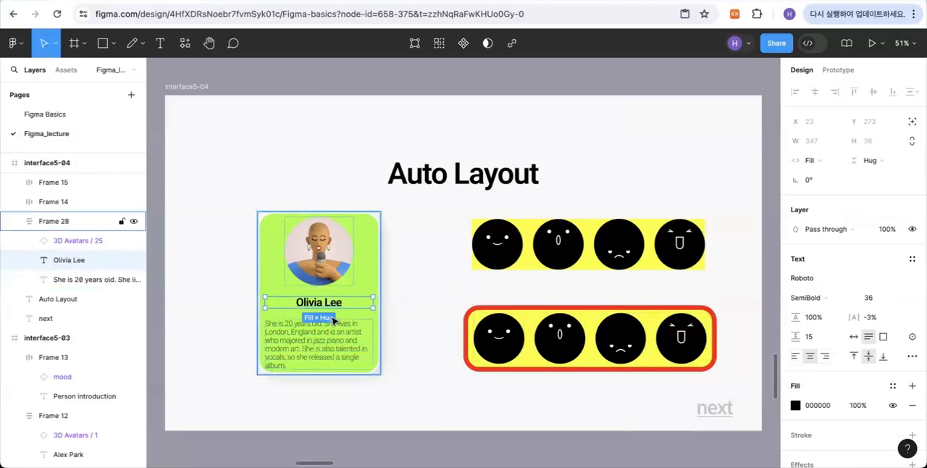
{"action": "left_click", "coordinate": [794, 357]}
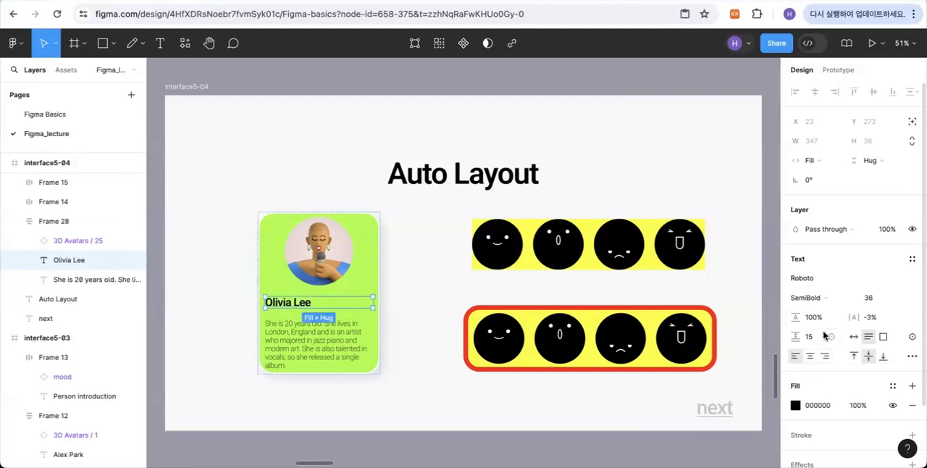
{"action": "left_click", "coordinate": [364, 256]}
{"action": "left_click", "coordinate": [853, 270]}
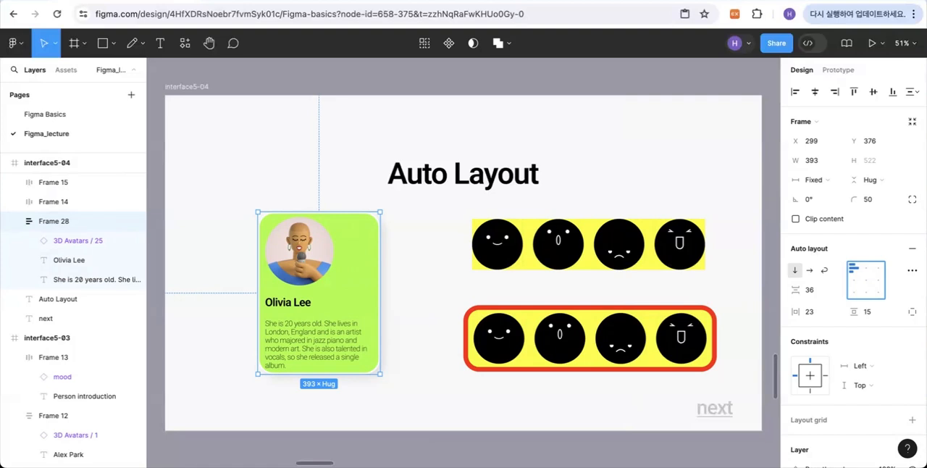
{"action": "left_click", "coordinate": [625, 207]}
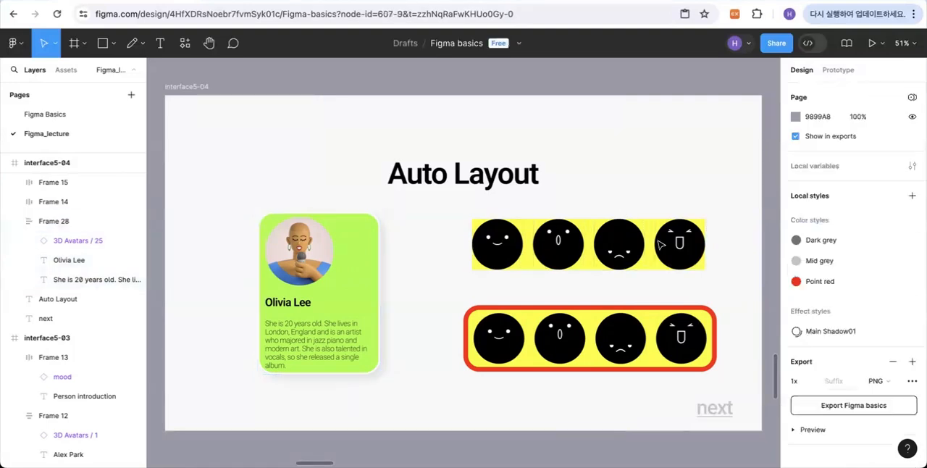
- Set the horizontal gap between the faces in the upper yellow row to 20
{"action": "scroll", "coordinate": [710, 273], "scroll_direction": "right", "scroll_amount": 1}
{"action": "scroll", "coordinate": [711, 273], "scroll_direction": "left", "scroll_amount": 1}
{"action": "scroll", "coordinate": [710, 273], "scroll_direction": "left", "scroll_amount": 2}
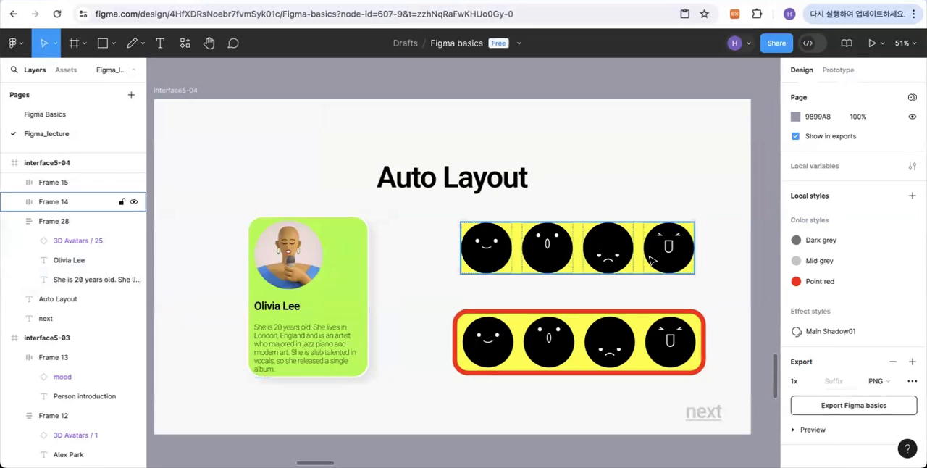
{"action": "left_click", "coordinate": [675, 250]}
{"action": "left_click", "coordinate": [720, 221]}
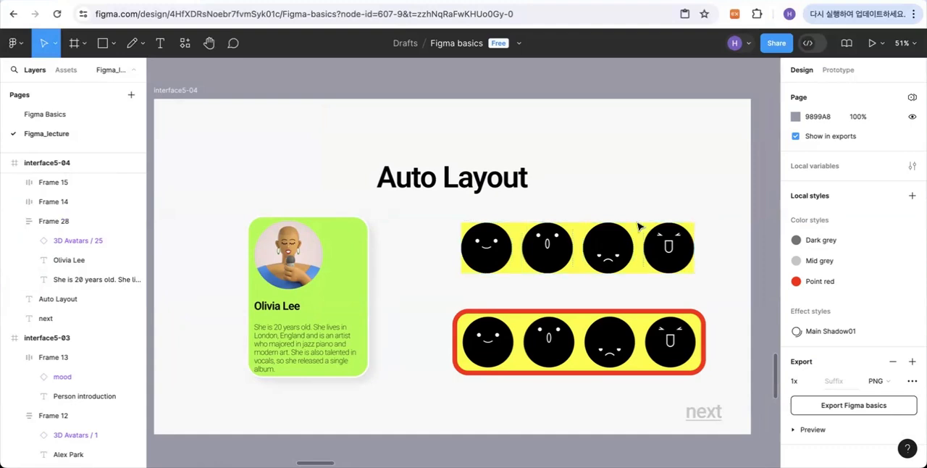
{"action": "left_click", "coordinate": [642, 245]}
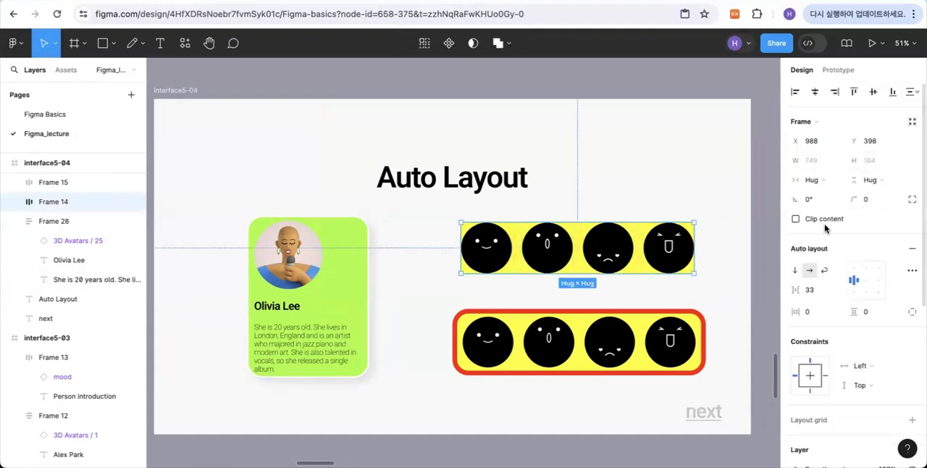
{"action": "left_click", "coordinate": [810, 292]}
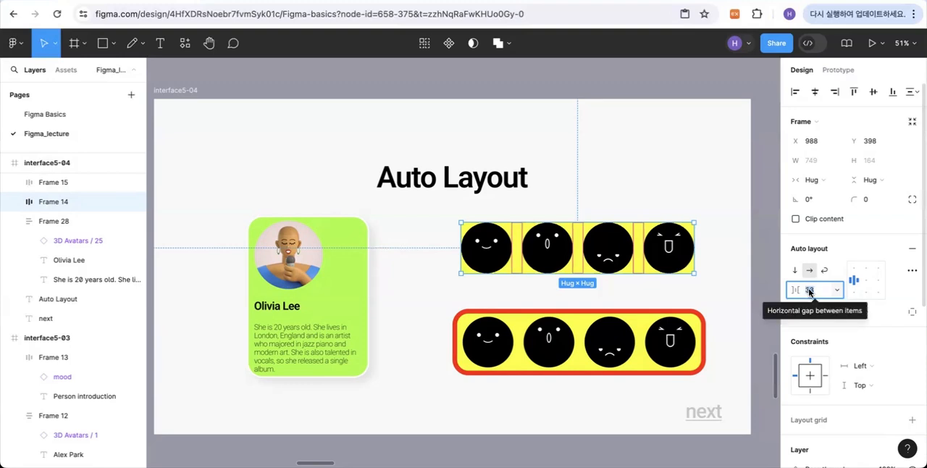
{"action": "type", "text": "20"}
{"action": "key", "text": "Return"}
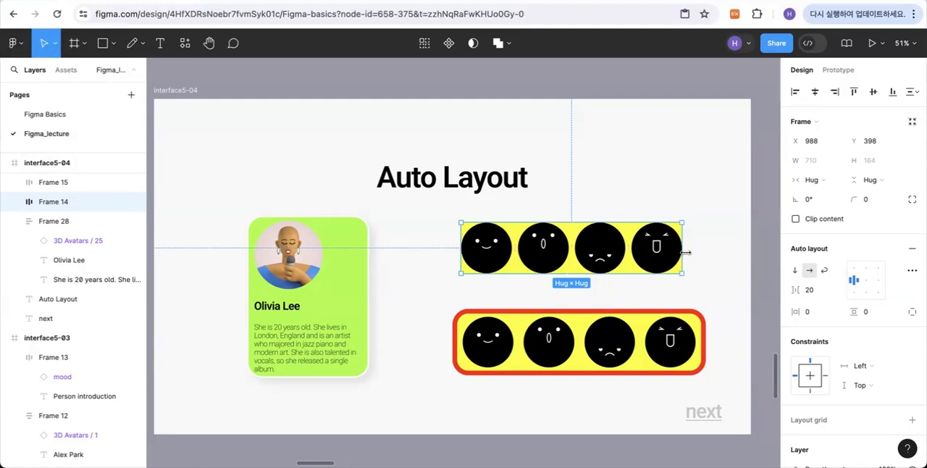
- Try widening the upper face row to 787, and return its width to Hug
{"action": "left_click_drag", "start_coordinate": [684, 252], "coordinate": [705, 250]}
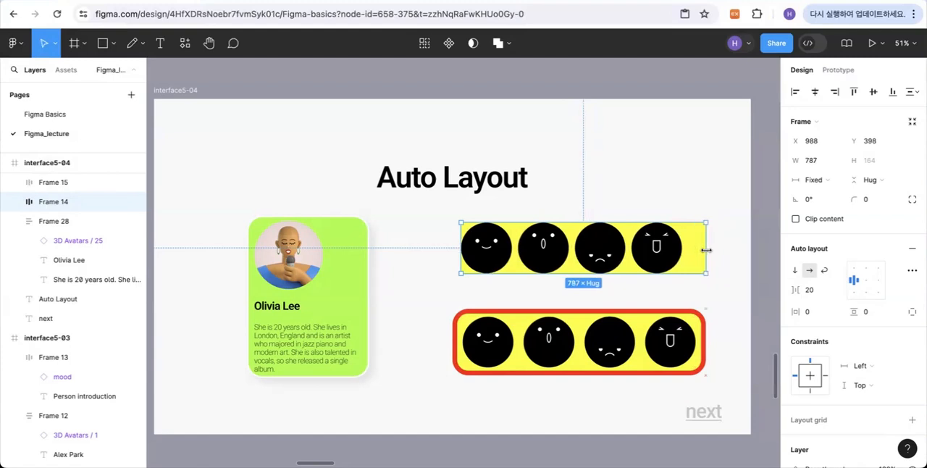
{"action": "double_click", "coordinate": [706, 250]}
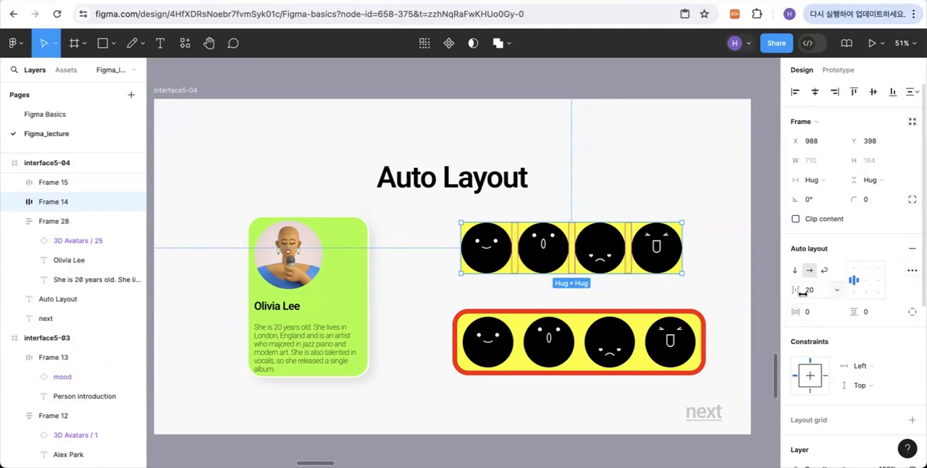
- Set the upper face row's horizontal gap to Auto and widen the frame to 737
{"action": "left_click", "coordinate": [834, 289]}
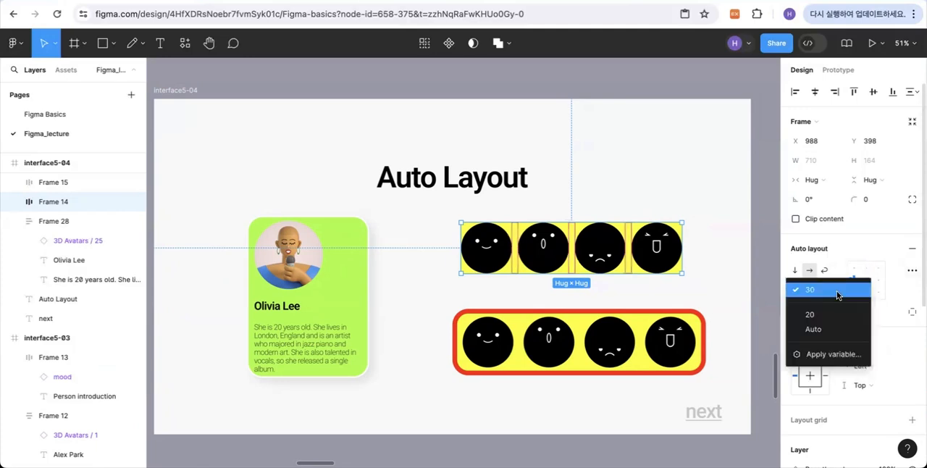
{"action": "left_click", "coordinate": [816, 329]}
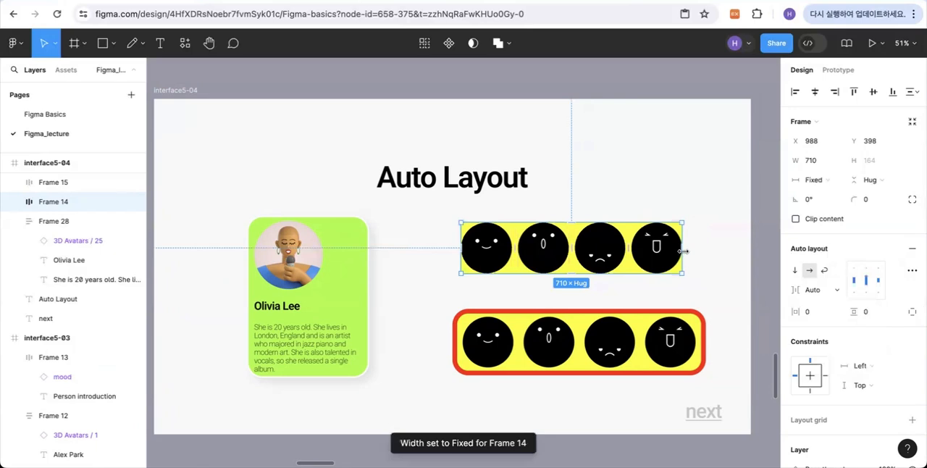
{"action": "mouse_move", "coordinate": [683, 250]}
{"action": "left_mouse_down"}
{"action": "mouse_move", "coordinate": [735, 250]}
{"action": "mouse_move", "coordinate": [595, 249]}
{"action": "mouse_move", "coordinate": [704, 250]}
{"action": "mouse_move", "coordinate": [692, 250]}
{"action": "left_mouse_up"}
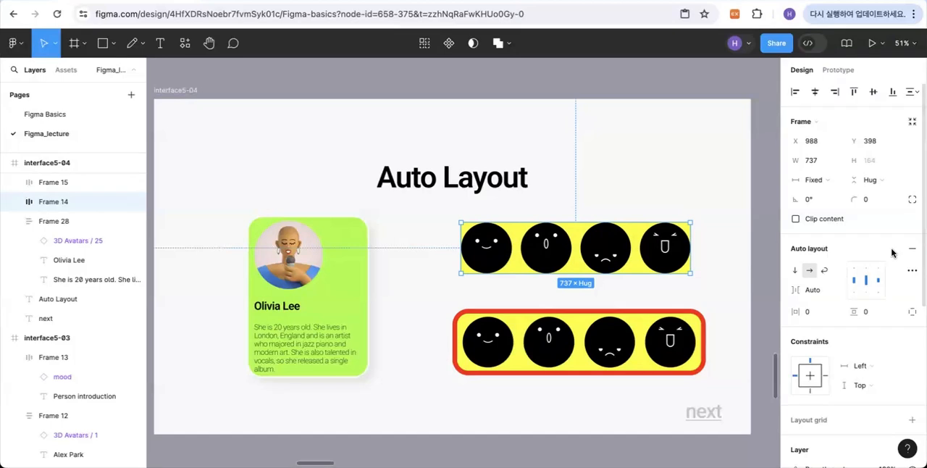
{"action": "scroll", "coordinate": [896, 302], "scroll_direction": "down", "scroll_amount": 1}
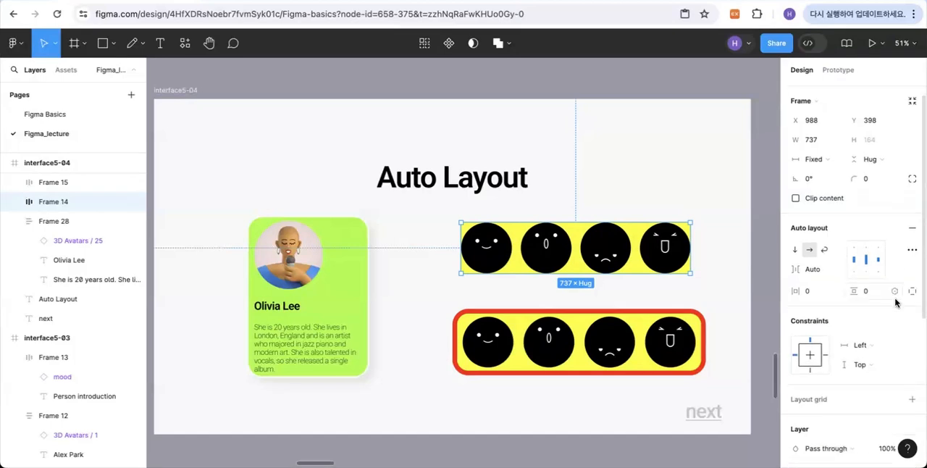
{"action": "scroll", "coordinate": [895, 303], "scroll_direction": "down", "scroll_amount": 6}
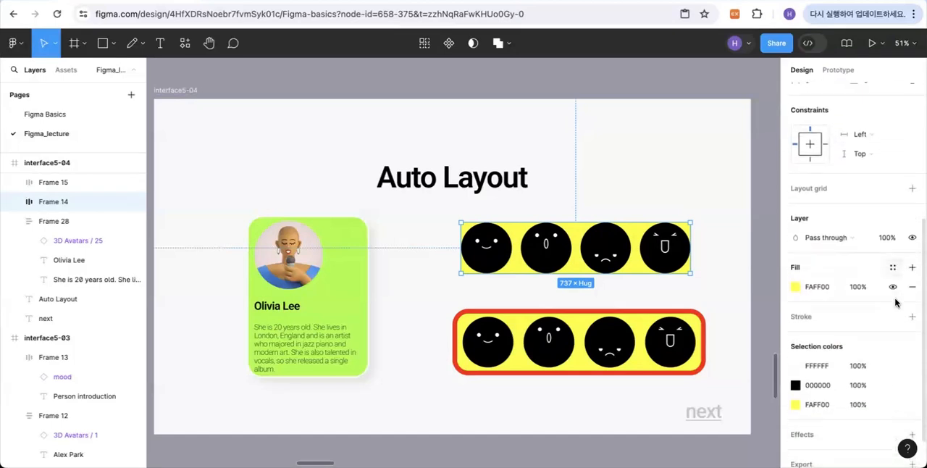
{"action": "scroll", "coordinate": [908, 300], "scroll_direction": "down", "scroll_amount": 1}
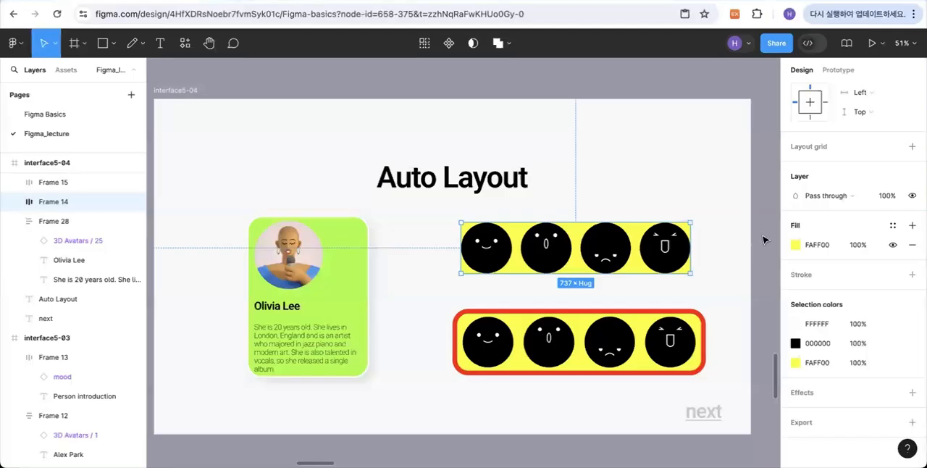
{"action": "scroll", "coordinate": [763, 240], "scroll_direction": "up", "scroll_amount": 2}
{"action": "scroll", "coordinate": [694, 255], "scroll_direction": "down", "scroll_amount": 3}
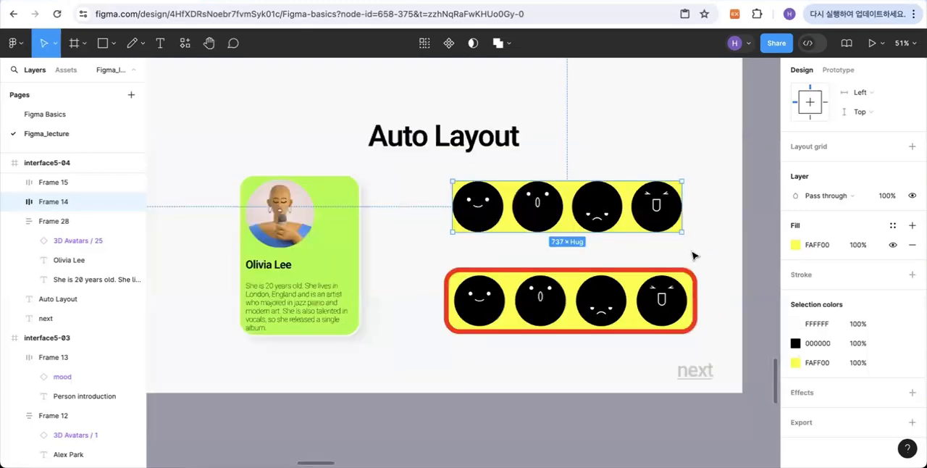
- Open the upper face row's advanced auto layout settings to examine the strokes, canvas stacking and text baseline options, and close them
{"action": "scroll", "coordinate": [693, 255], "scroll_direction": "up", "scroll_amount": 2}
{"action": "scroll", "coordinate": [885, 290], "scroll_direction": "up", "scroll_amount": 1}
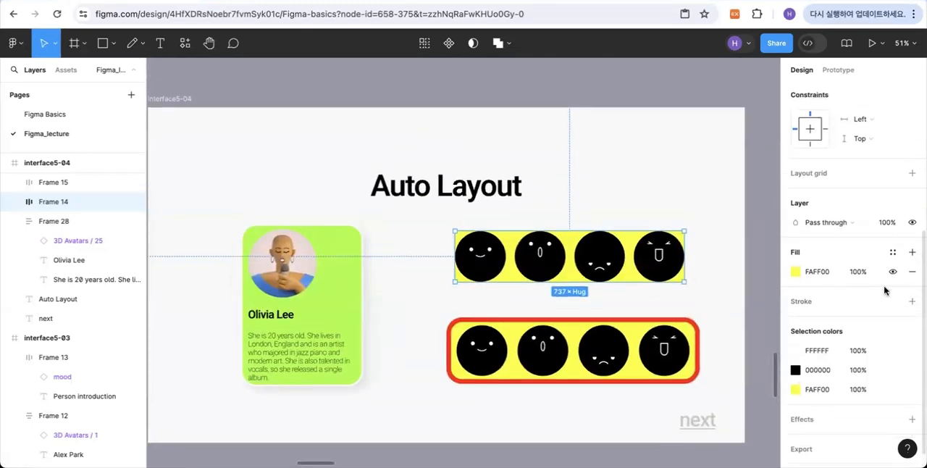
{"action": "scroll", "coordinate": [884, 290], "scroll_direction": "up", "scroll_amount": 2}
{"action": "scroll", "coordinate": [885, 288], "scroll_direction": "up", "scroll_amount": 3}
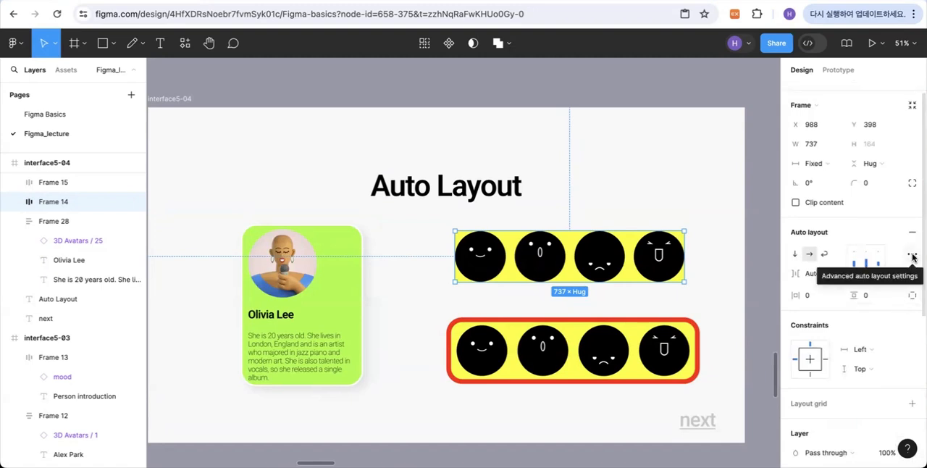
{"action": "left_click", "coordinate": [913, 256]}
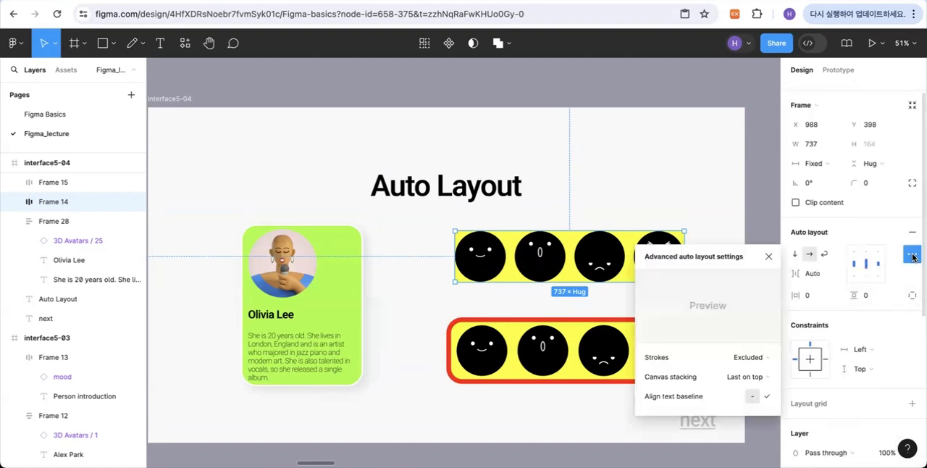
{"action": "mouse_move", "coordinate": [660, 361]}
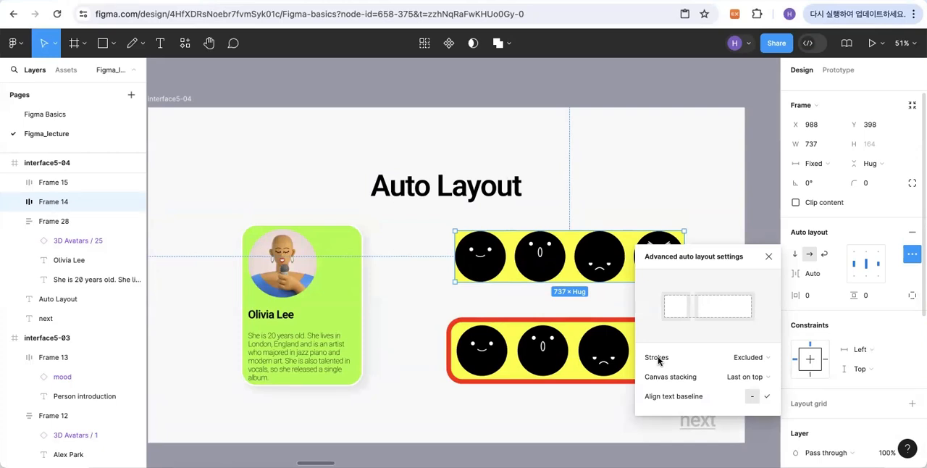
{"action": "left_click", "coordinate": [718, 222]}
- Set Strokes to Excluded from layout in the advanced auto layout settings of the lower, red-bordered face row
{"action": "left_click", "coordinate": [641, 333]}
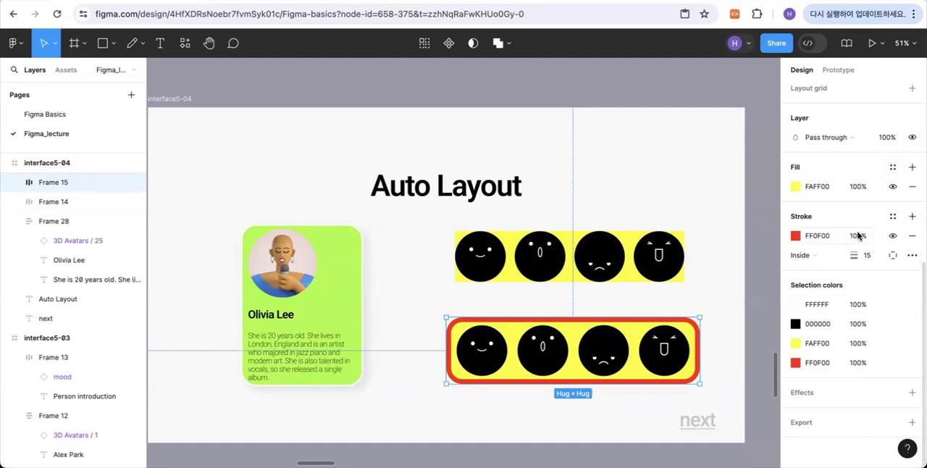
{"action": "scroll", "coordinate": [884, 272], "scroll_direction": "up", "scroll_amount": 5}
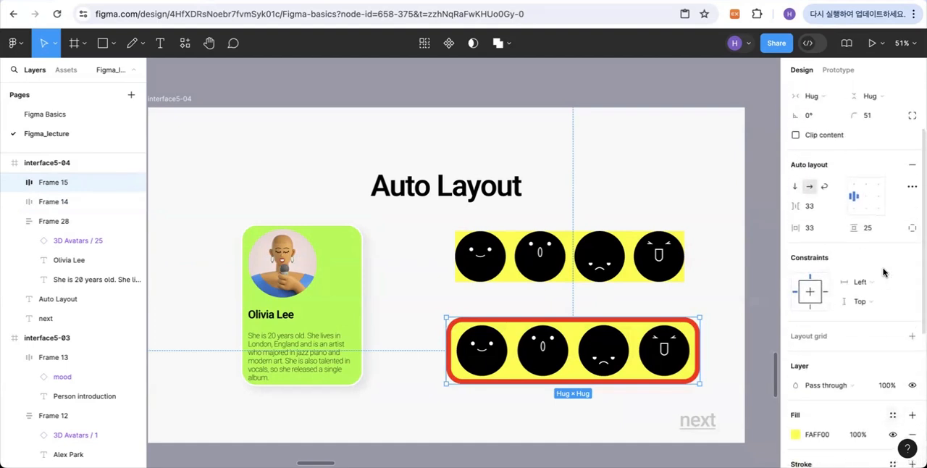
{"action": "scroll", "coordinate": [884, 272], "scroll_direction": "up", "scroll_amount": 2}
{"action": "left_click", "coordinate": [912, 270]}
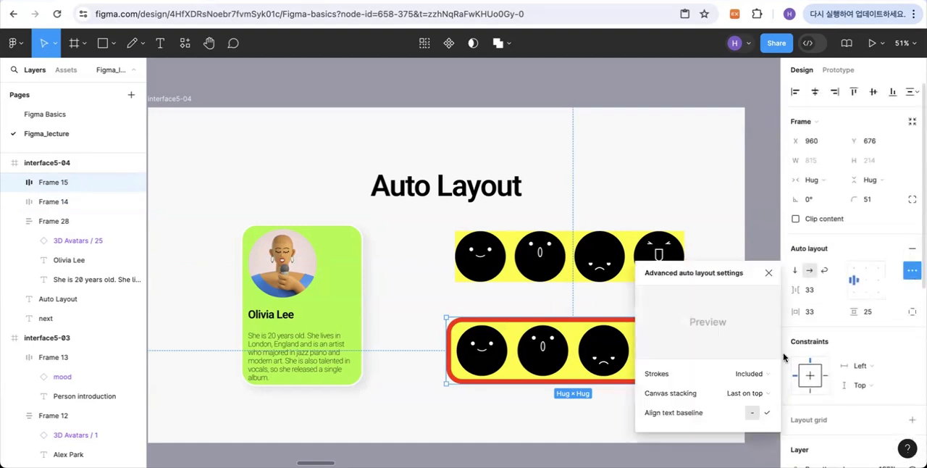
{"action": "left_click", "coordinate": [752, 374]}
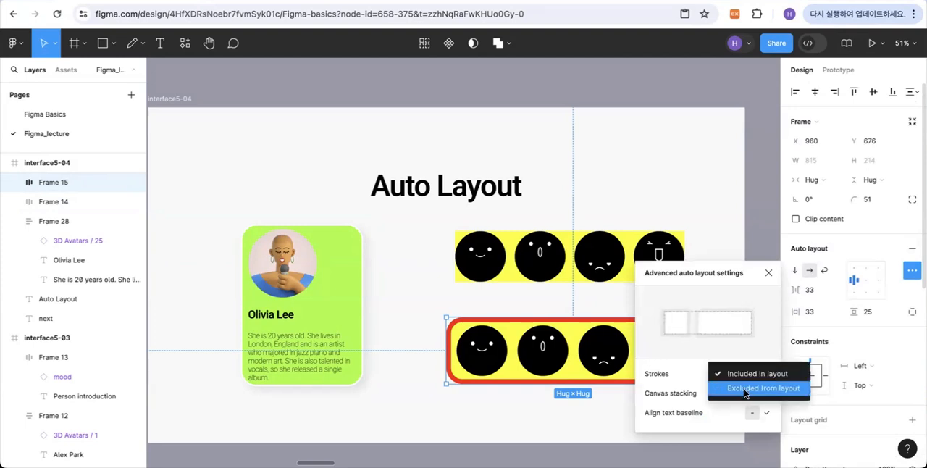
{"action": "left_click", "coordinate": [746, 392]}
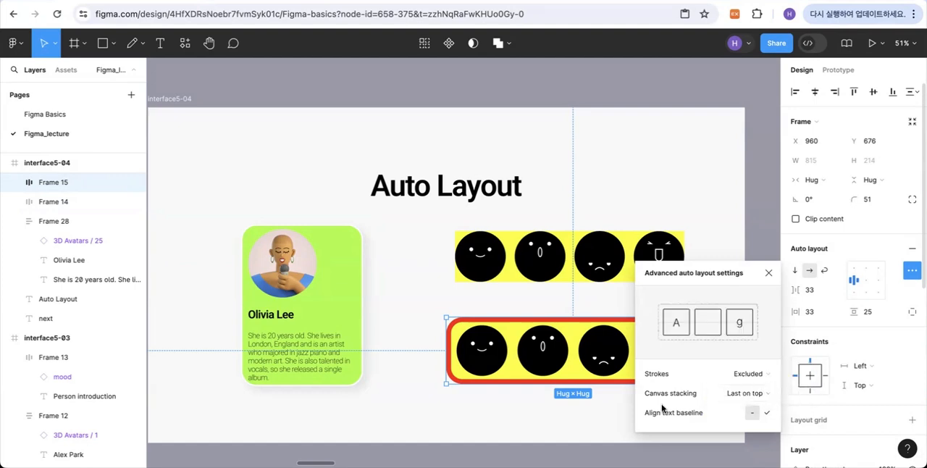
{"action": "left_click", "coordinate": [582, 429]}
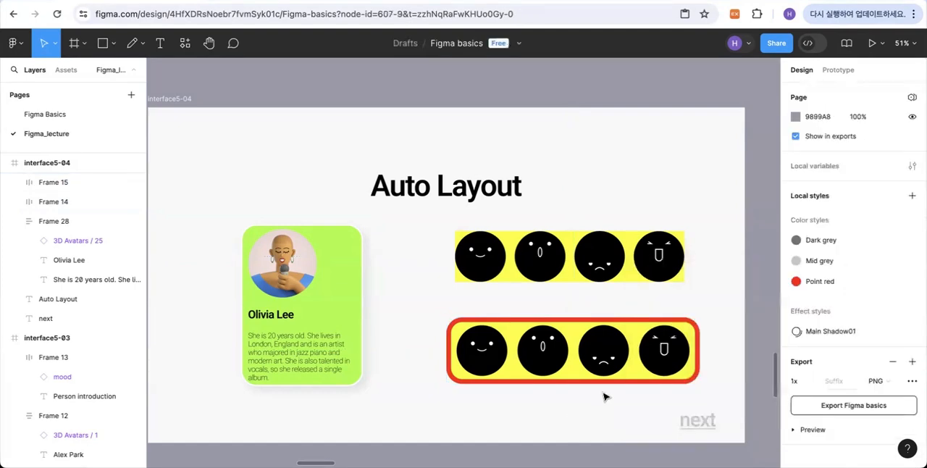
{"action": "left_click", "coordinate": [682, 326]}
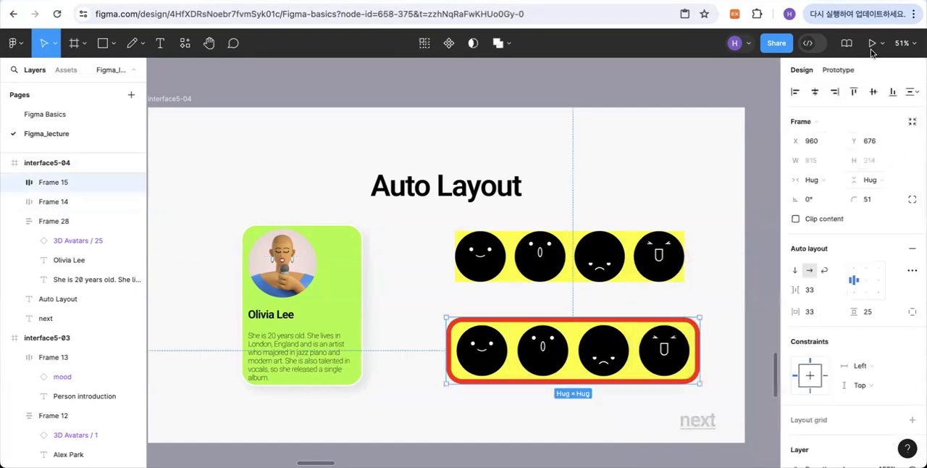
{"action": "left_click", "coordinate": [912, 270]}
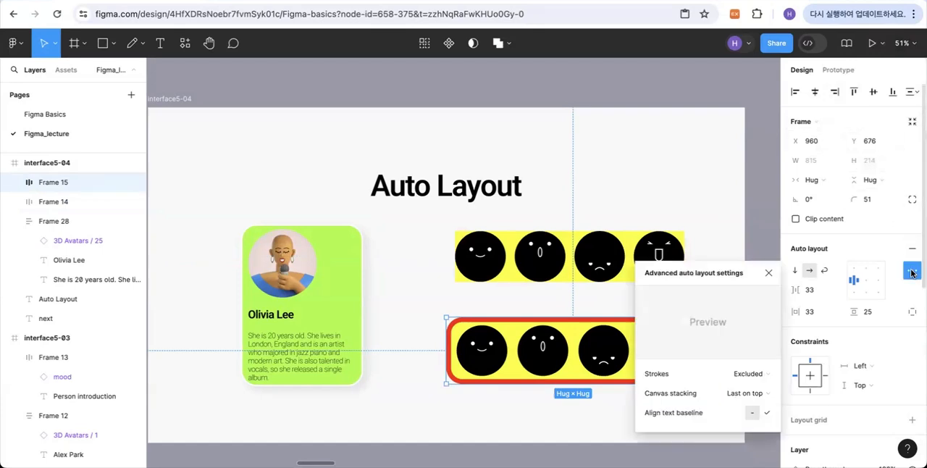
{"action": "left_click", "coordinate": [755, 376]}
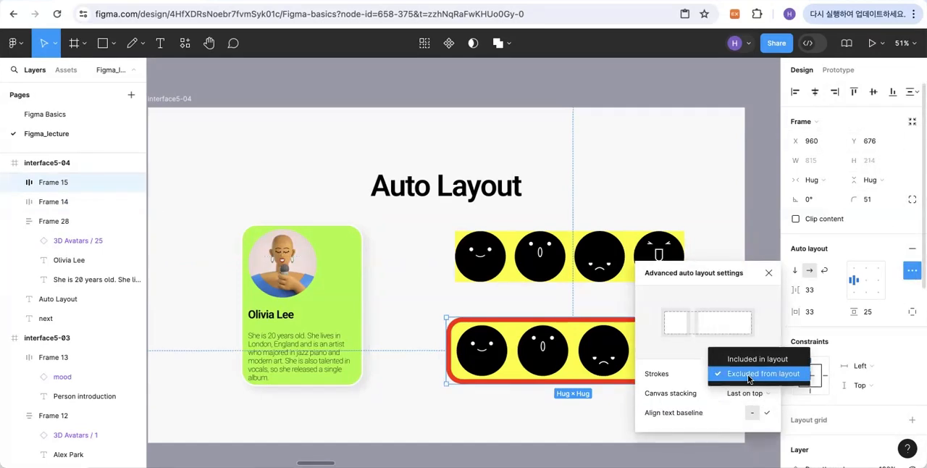
{"action": "left_click", "coordinate": [750, 375]}
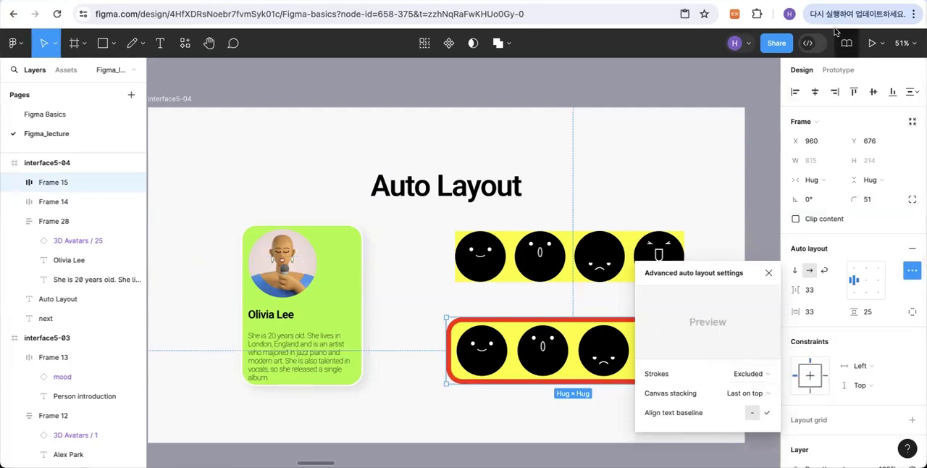
{"action": "left_click", "coordinate": [769, 273]}
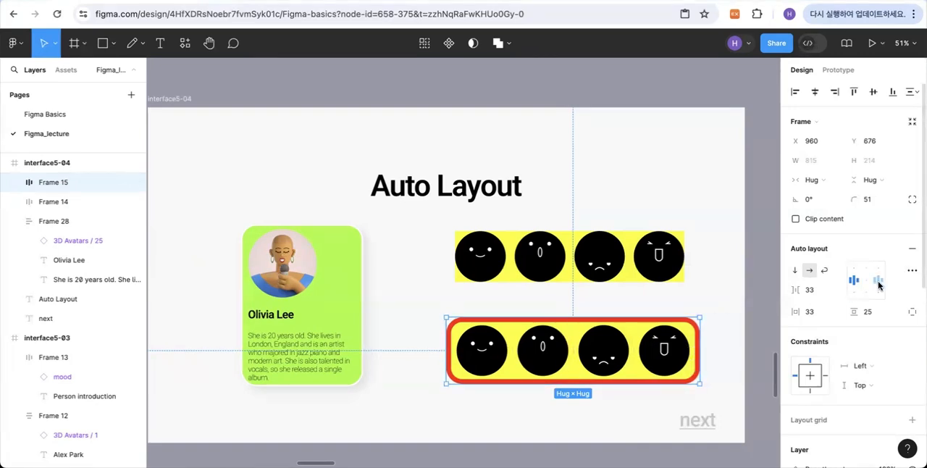
- Set Strokes to Included in layout for the red-bordered face row's auto layout
{"action": "left_click", "coordinate": [912, 270]}
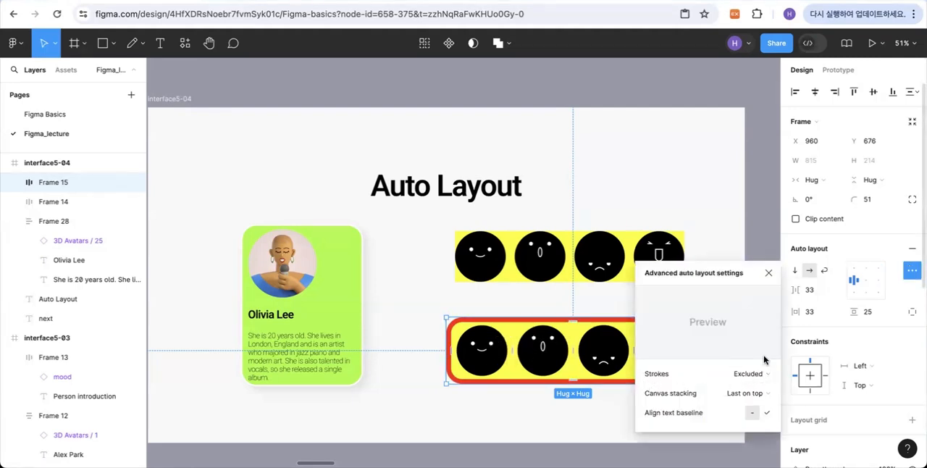
{"action": "left_click", "coordinate": [754, 376]}
{"action": "left_click", "coordinate": [752, 374]}
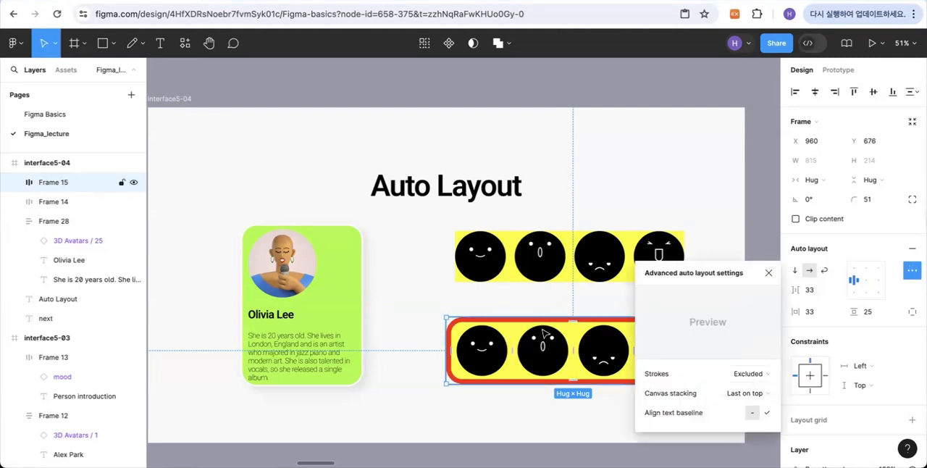
{"action": "left_click", "coordinate": [741, 379]}
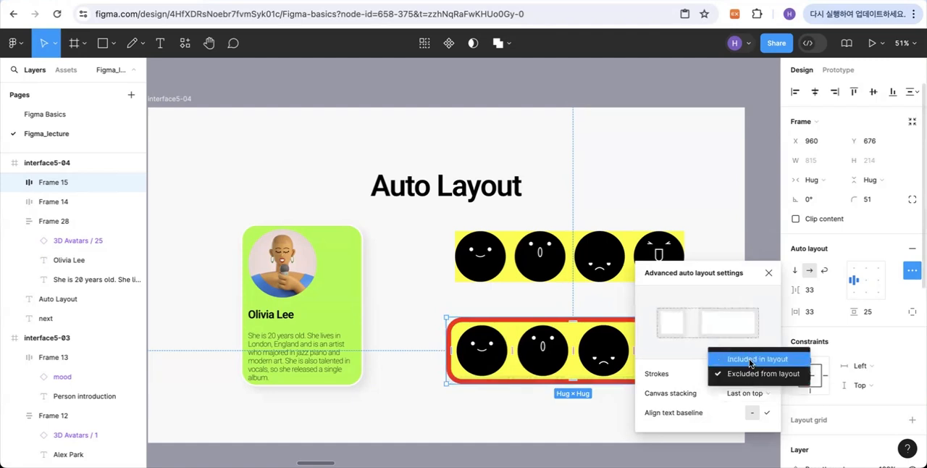
{"action": "left_click", "coordinate": [749, 358]}
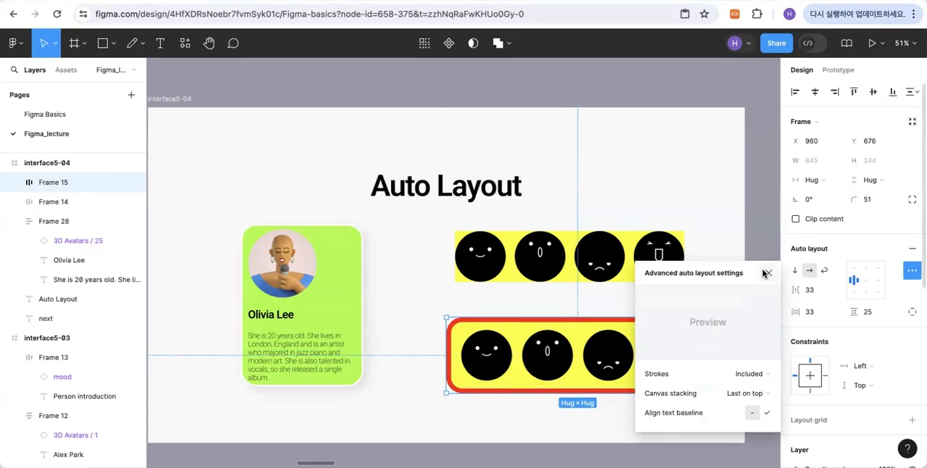
- Set the red-bordered face row's canvas stacking to First on top and close the advanced auto layout settings
{"action": "mouse_move", "coordinate": [712, 381]}
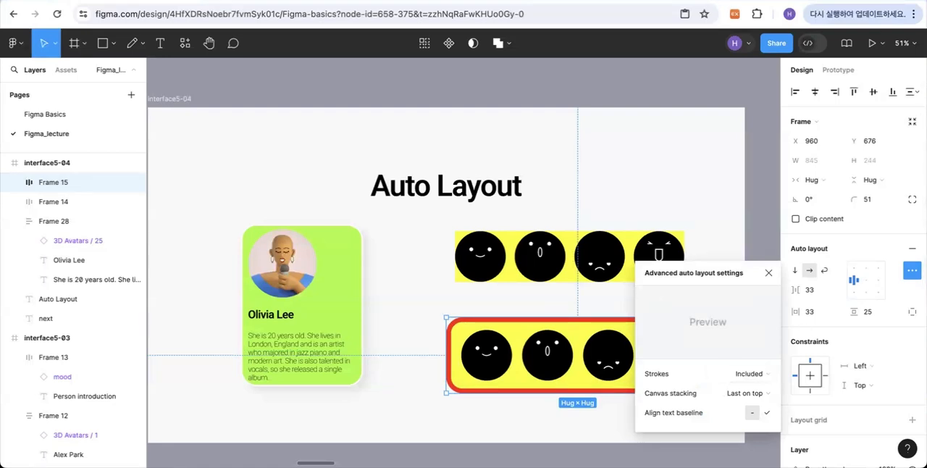
{"action": "mouse_move", "coordinate": [675, 399]}
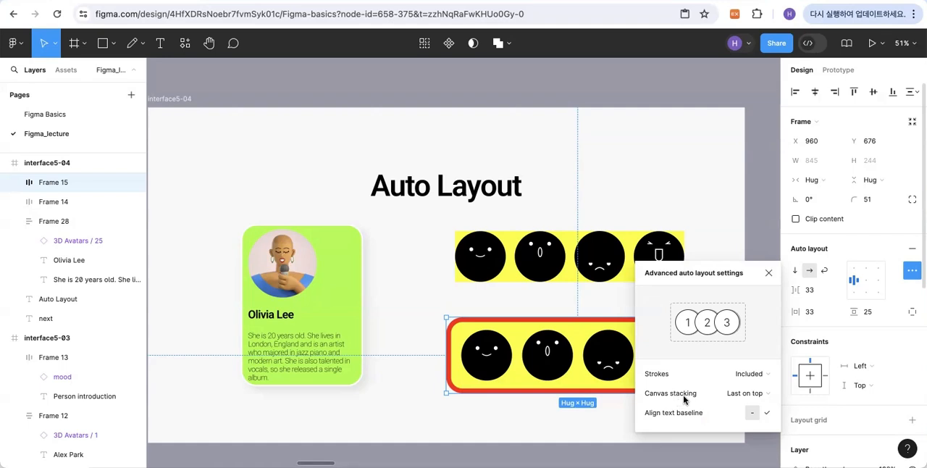
{"action": "left_click", "coordinate": [738, 398]}
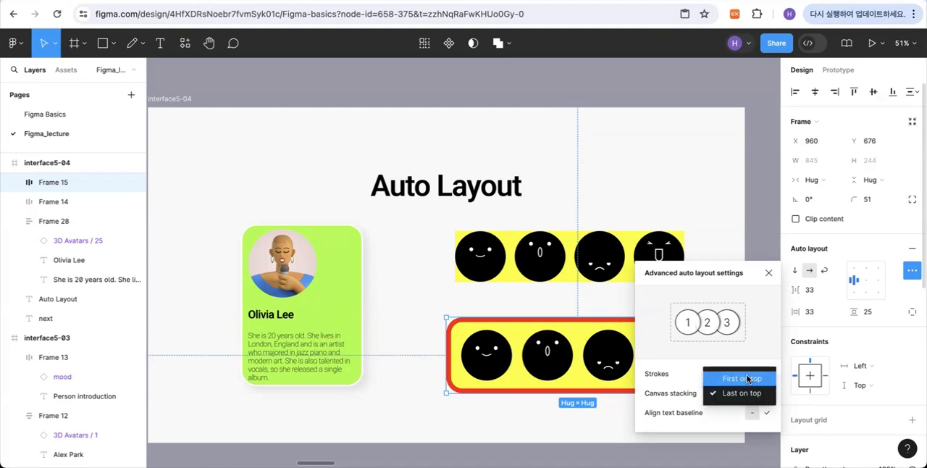
{"action": "left_click", "coordinate": [747, 375]}
{"action": "left_click", "coordinate": [742, 392]}
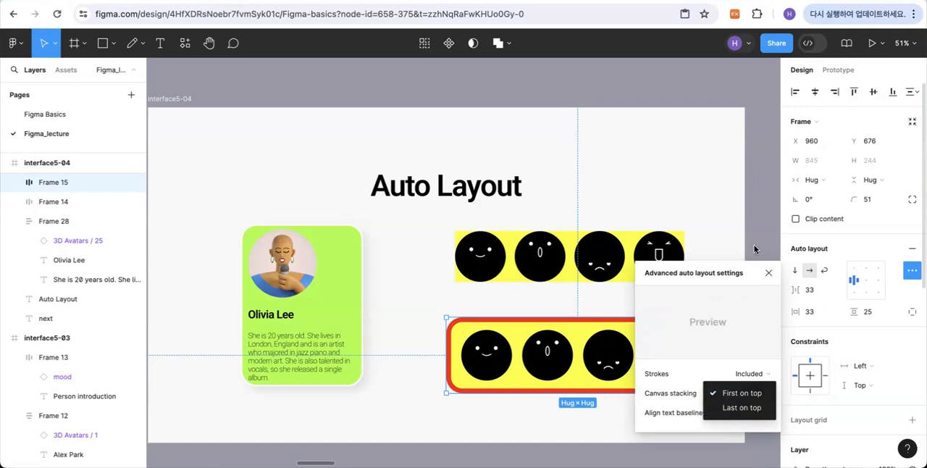
{"action": "left_click", "coordinate": [773, 279]}
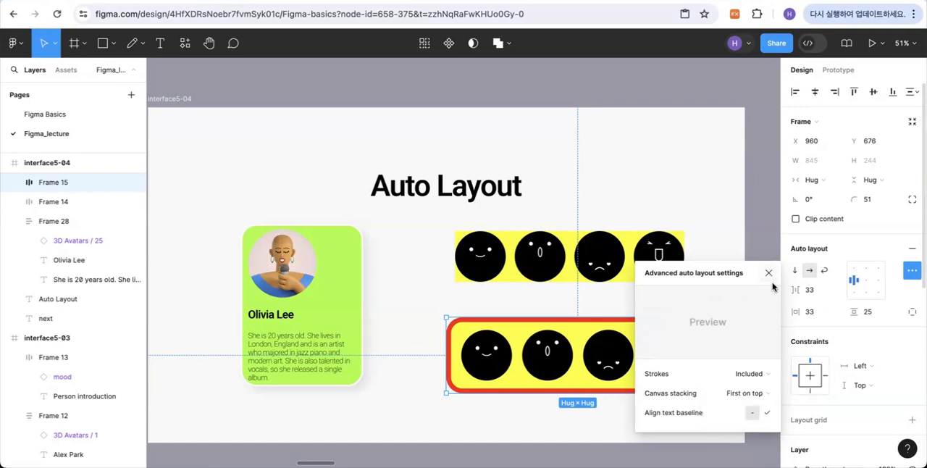
{"action": "left_click", "coordinate": [768, 276]}
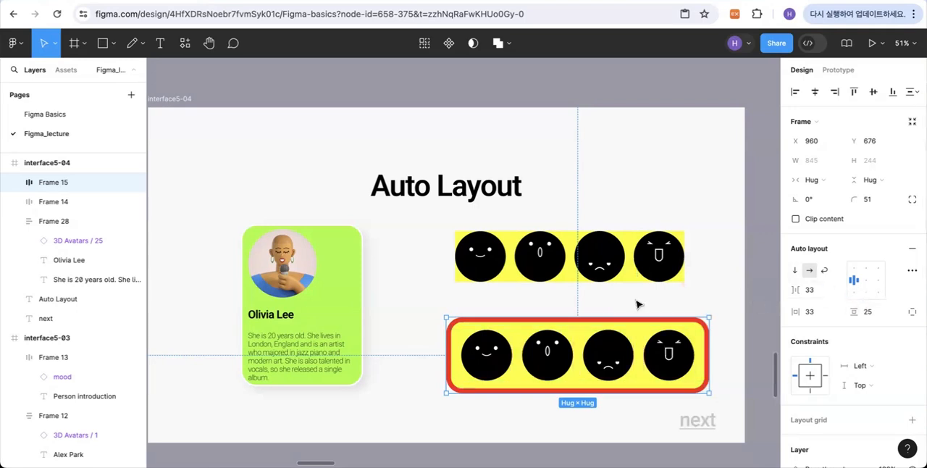
- Move the singer's green card to X 84 and place a duplicate beside it at X 522, Y 376
{"action": "scroll", "coordinate": [368, 321], "scroll_direction": "left", "scroll_amount": 3}
{"action": "left_click_drag", "start_coordinate": [389, 307], "coordinate": [414, 317]}
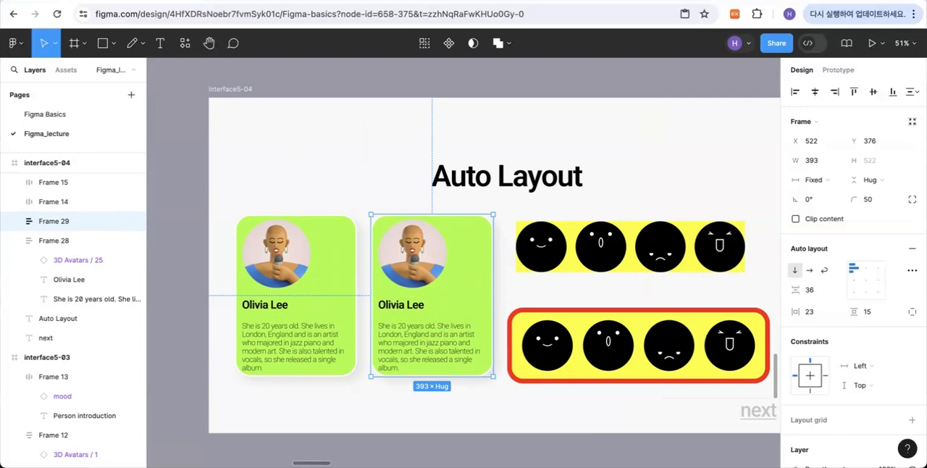
{"action": "left_click", "coordinate": [321, 392]}
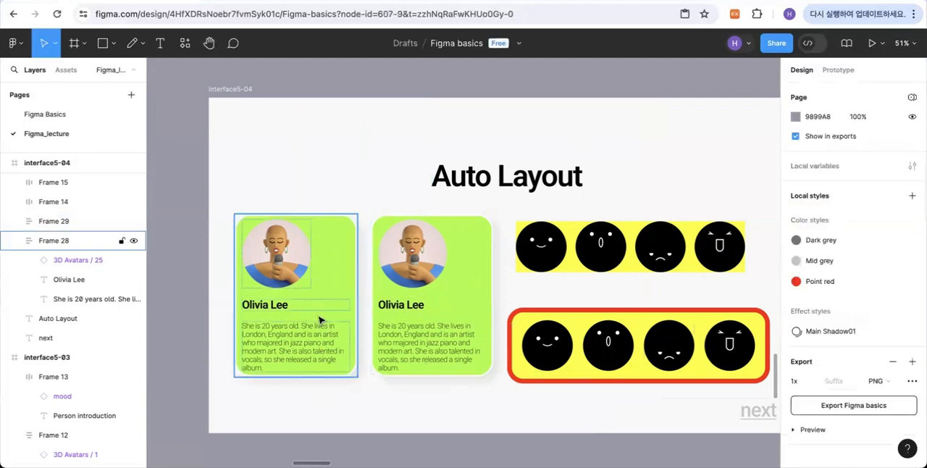
- Ungroup the original green card at X 84, separating its avatar, name and description from the frame
{"action": "right_click", "coordinate": [319, 320]}
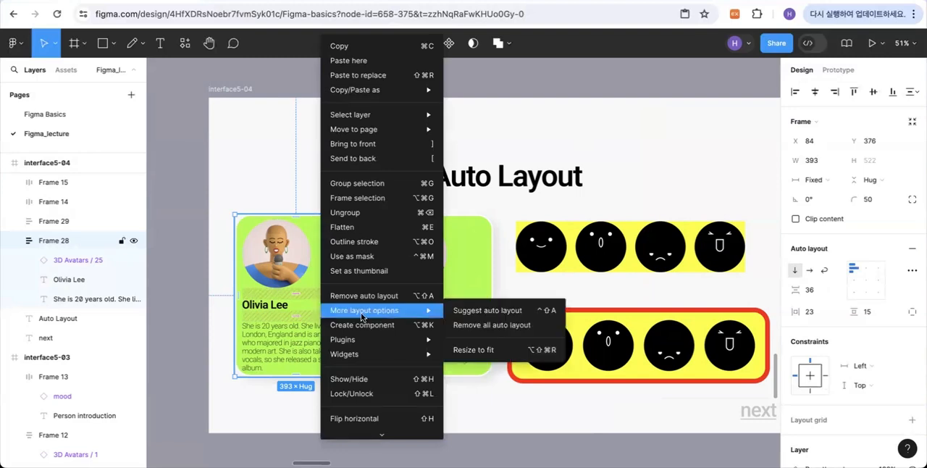
{"action": "left_click", "coordinate": [357, 213]}
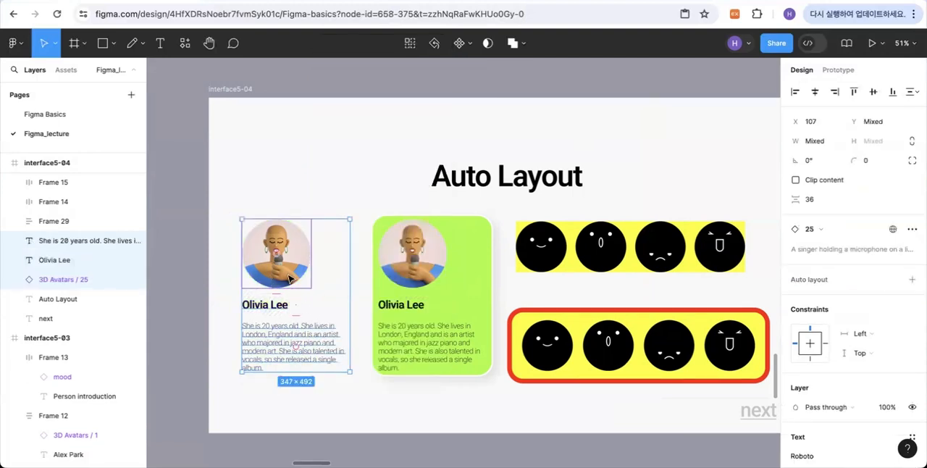
{"action": "left_click", "coordinate": [338, 263]}
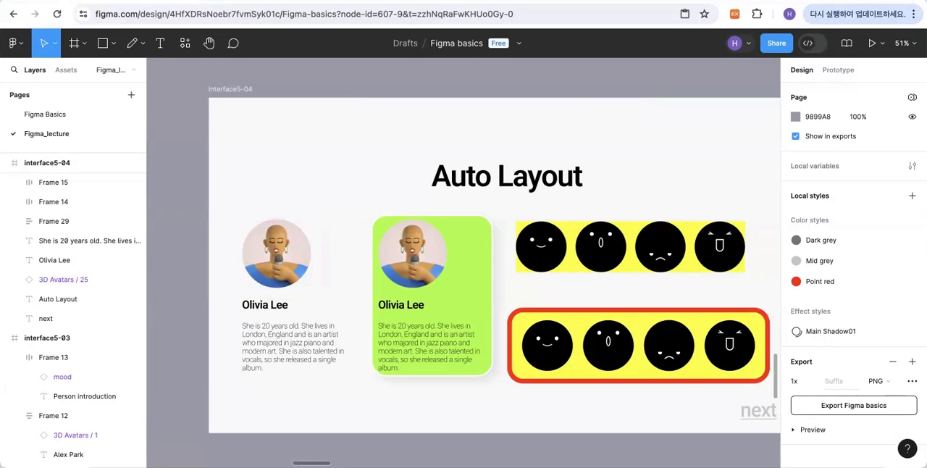
- Remove auto layout from the duplicated green card while keeping its frame
{"action": "left_click", "coordinate": [427, 274]}
{"action": "left_click", "coordinate": [433, 271]}
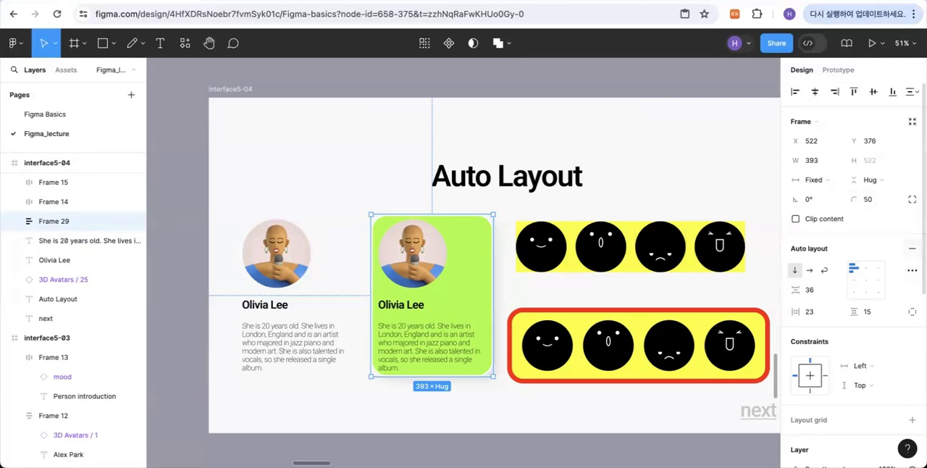
{"action": "left_click", "coordinate": [911, 252]}
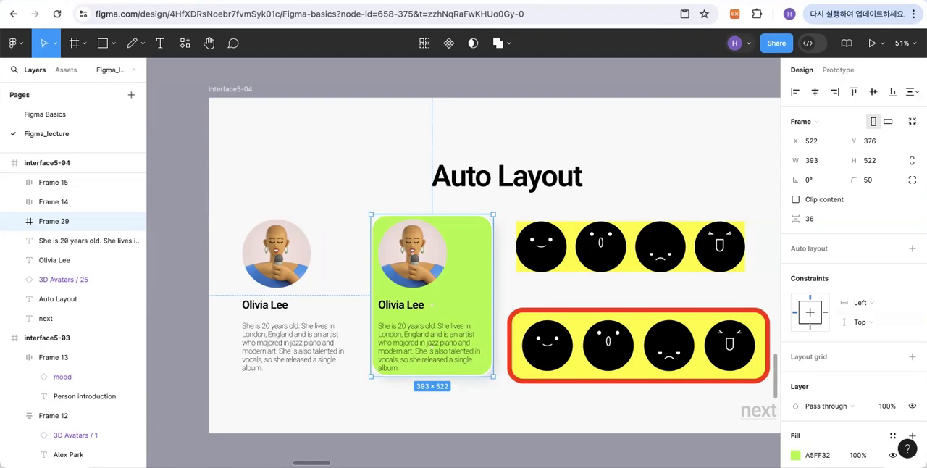
- Follow the "next" link from interface5-04 to the interface5-05 frame with the View Details profile cards
{"action": "left_click", "coordinate": [747, 415]}
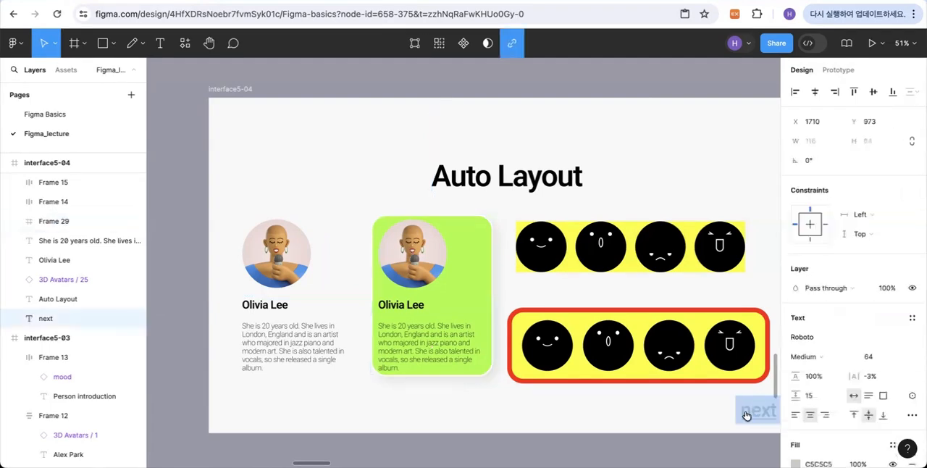
{"action": "left_click", "coordinate": [747, 415]}
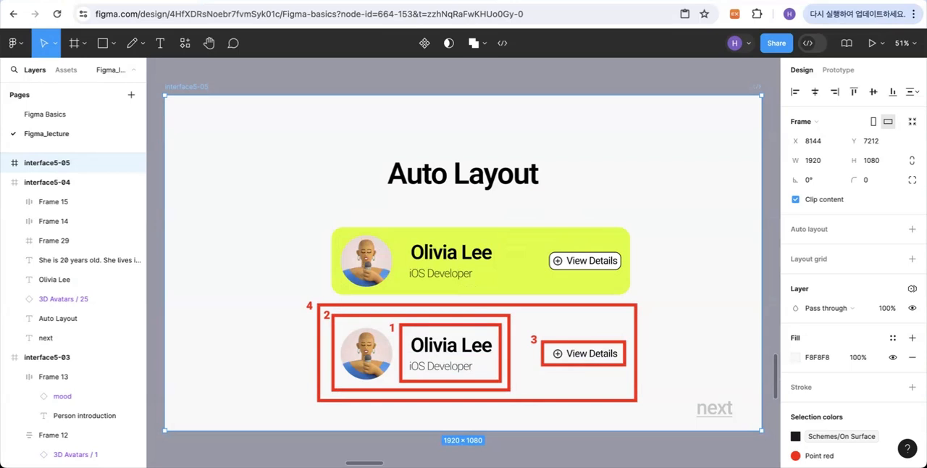
{"action": "left_click", "coordinate": [633, 312]}
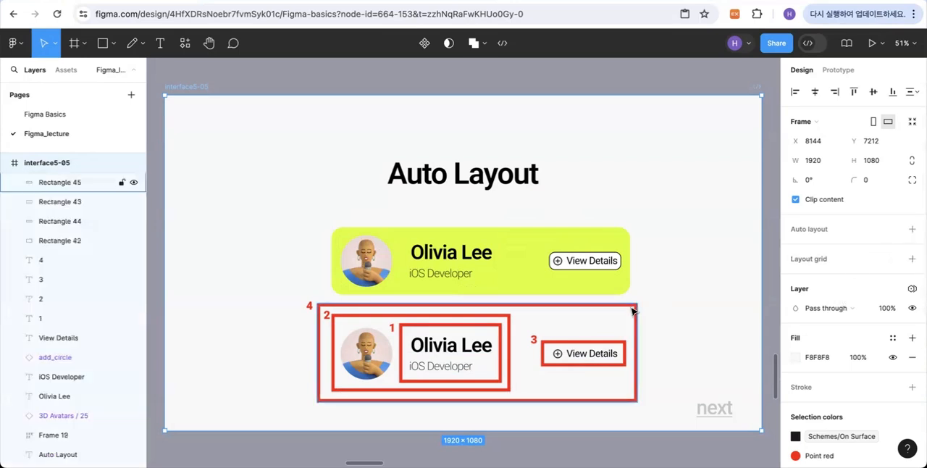
- Delete the four red outline rectangles marking the grouping areas around the lower profile card
{"action": "key", "text": "Delete"}
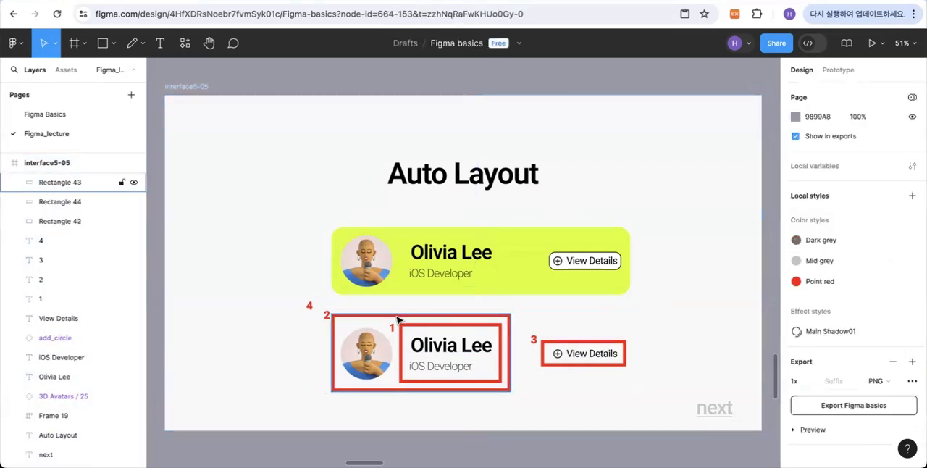
{"action": "left_click", "coordinate": [397, 319]}
{"action": "key", "text": "Delete"}
{"action": "left_click", "coordinate": [410, 327]}
{"action": "key", "text": "Delete"}
{"action": "left_click", "coordinate": [565, 339]}
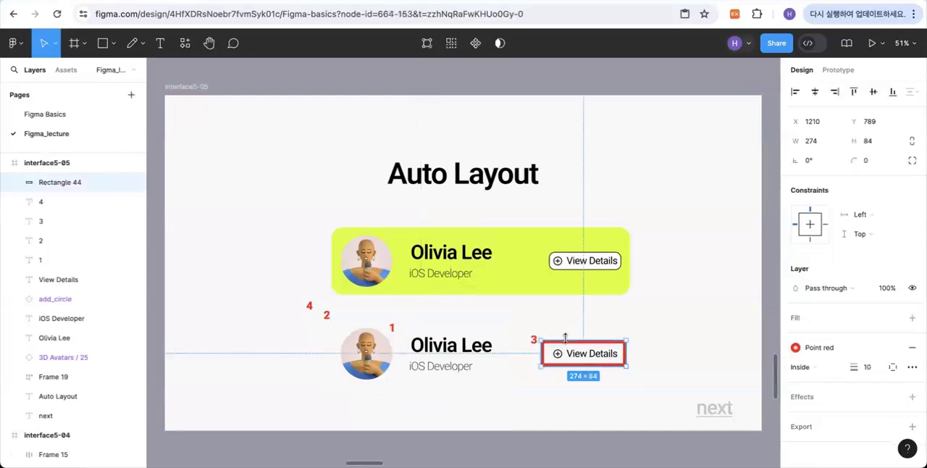
{"action": "key", "text": "Delete"}
- Delete the red number labels 3, 1, 2 and 4 around the lower profile card
{"action": "left_click", "coordinate": [534, 339]}
{"action": "key", "text": "Delete"}
{"action": "left_click", "coordinate": [392, 328]}
{"action": "key", "text": "Delete"}
{"action": "left_click", "coordinate": [326, 315]}
{"action": "key", "text": "Delete"}
{"action": "left_click", "coordinate": [309, 310]}
{"action": "key", "text": "Delete"}
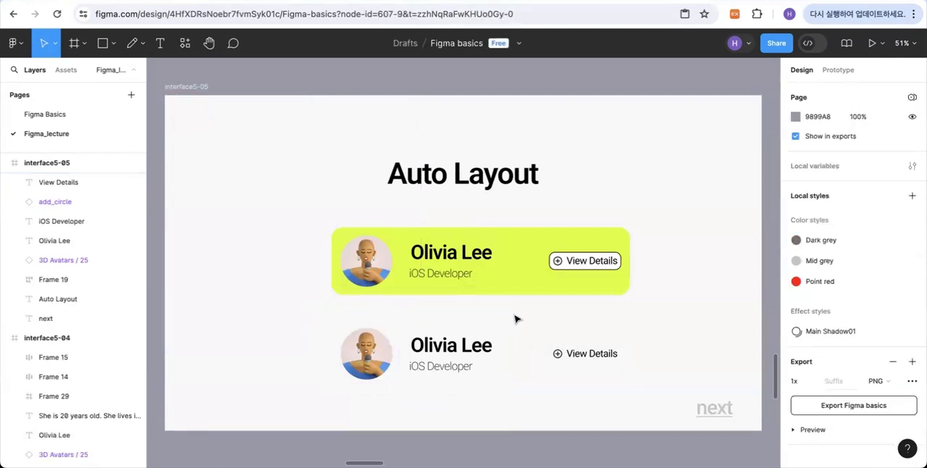
- Wrap the lower card's name and iOS Developer text in auto layout, and wrap that frame with the avatar in another
{"action": "scroll", "coordinate": [549, 318], "scroll_direction": "down", "scroll_amount": 1}
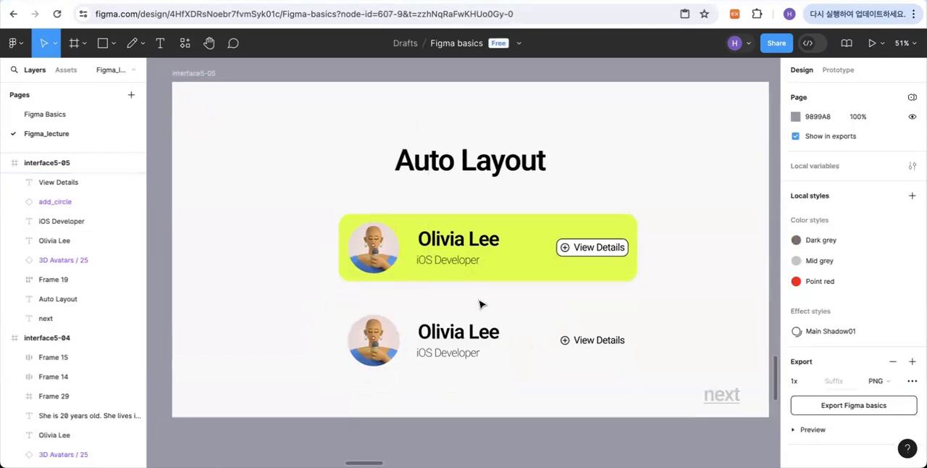
{"action": "left_click_drag", "start_coordinate": [439, 311], "coordinate": [489, 371]}
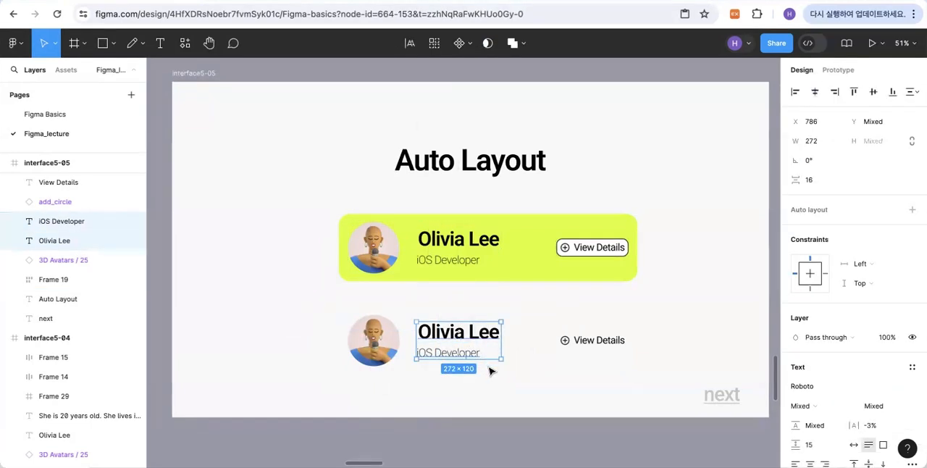
{"action": "left_click", "coordinate": [912, 209]}
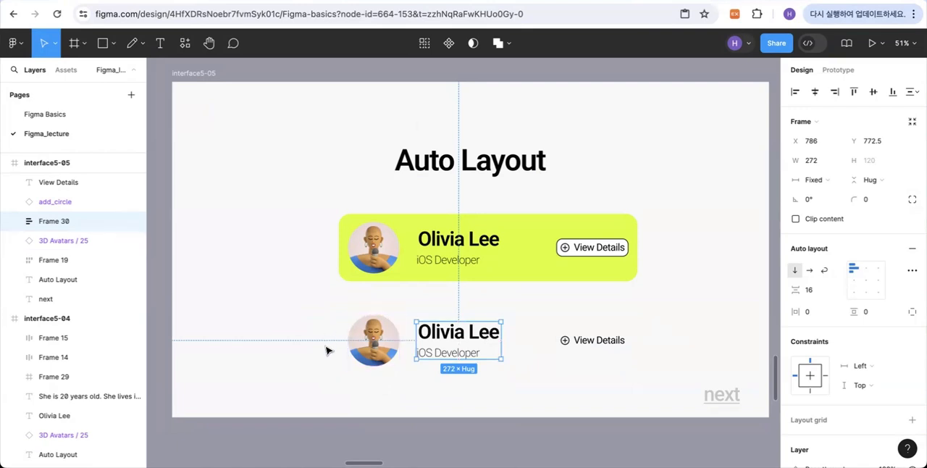
{"action": "left_click_drag", "start_coordinate": [308, 319], "coordinate": [480, 380]}
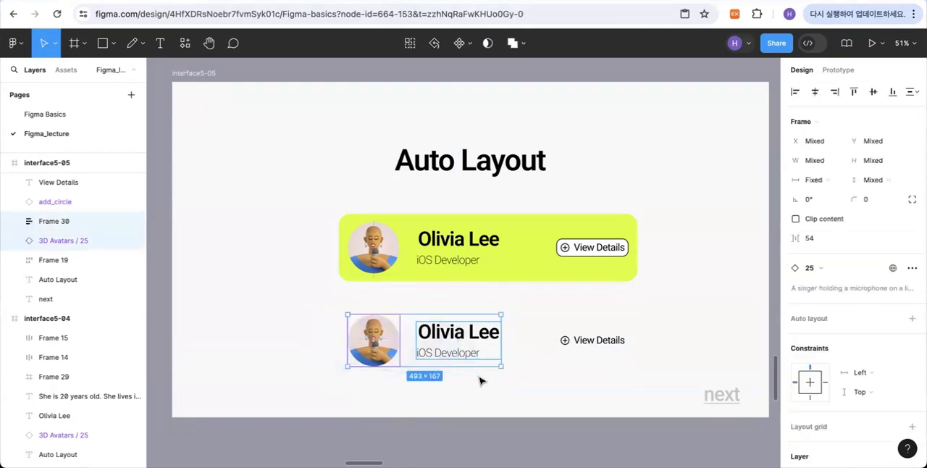
{"action": "left_click", "coordinate": [912, 319]}
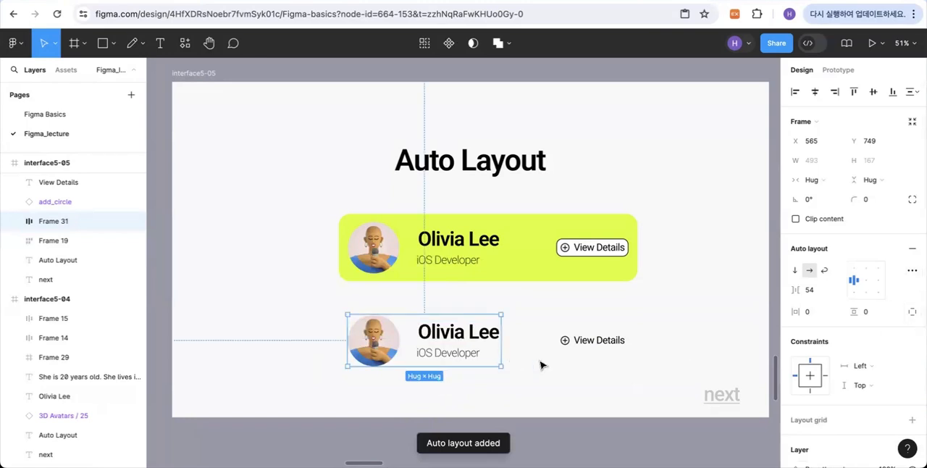
- Add auto layout to the lower card's add_circle icon and View Details text
{"action": "key", "text": "Escape"}
{"action": "left_click", "coordinate": [596, 341]}
{"action": "left_click", "coordinate": [540, 370]}
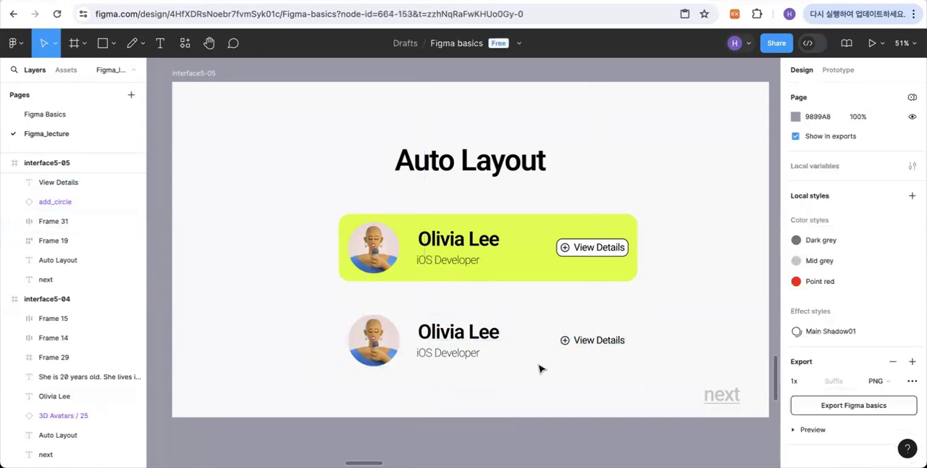
{"action": "left_click_drag", "start_coordinate": [662, 329], "coordinate": [565, 360]}
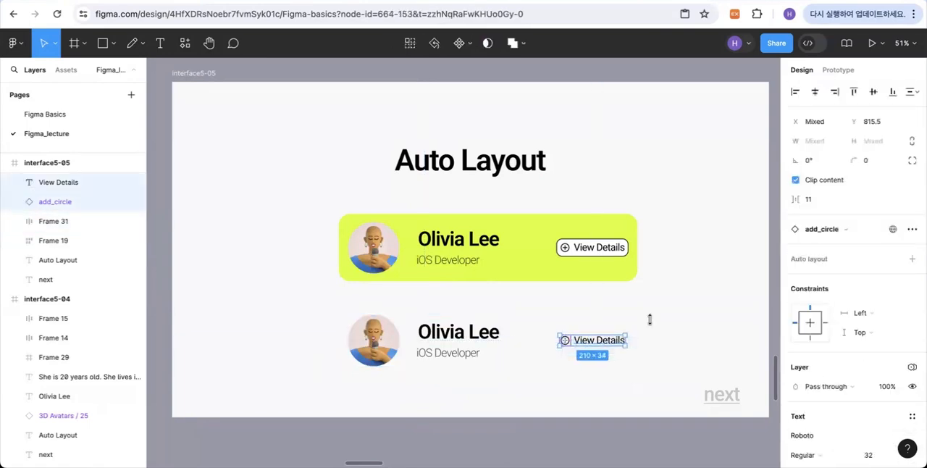
{"action": "left_click", "coordinate": [912, 261]}
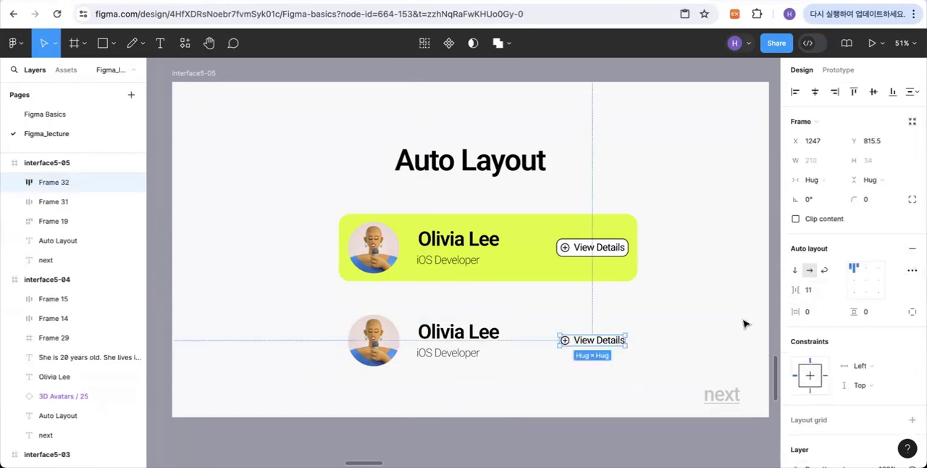
- Combine the avatar-and-text frame and the View Details frame into one outer horizontal auto layout frame
{"action": "left_click", "coordinate": [745, 321]}
{"action": "left_click", "coordinate": [450, 341]}
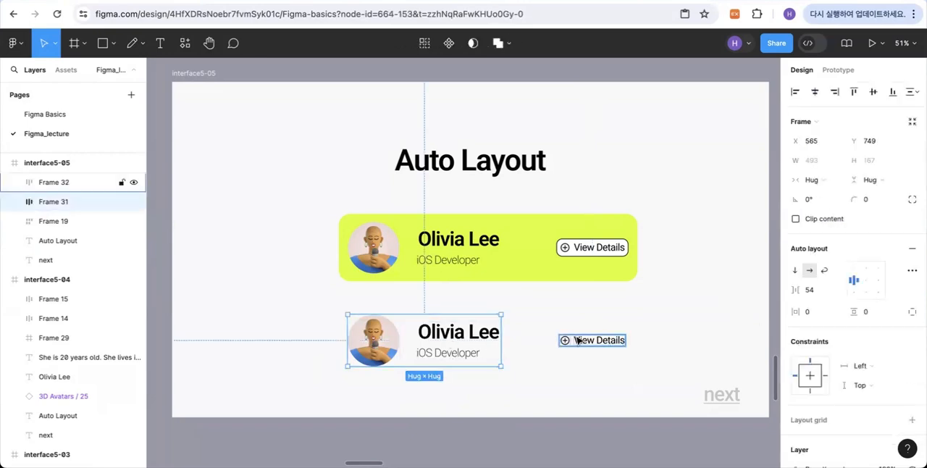
{"action": "left_click", "coordinate": [565, 341]}
{"action": "left_click", "coordinate": [659, 320]}
{"action": "left_click_drag", "start_coordinate": [659, 321], "coordinate": [341, 376]}
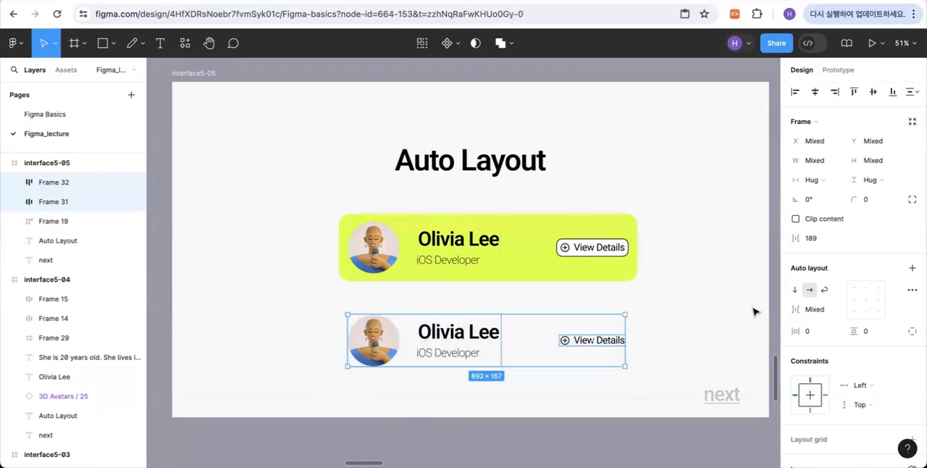
{"action": "left_click", "coordinate": [913, 270]}
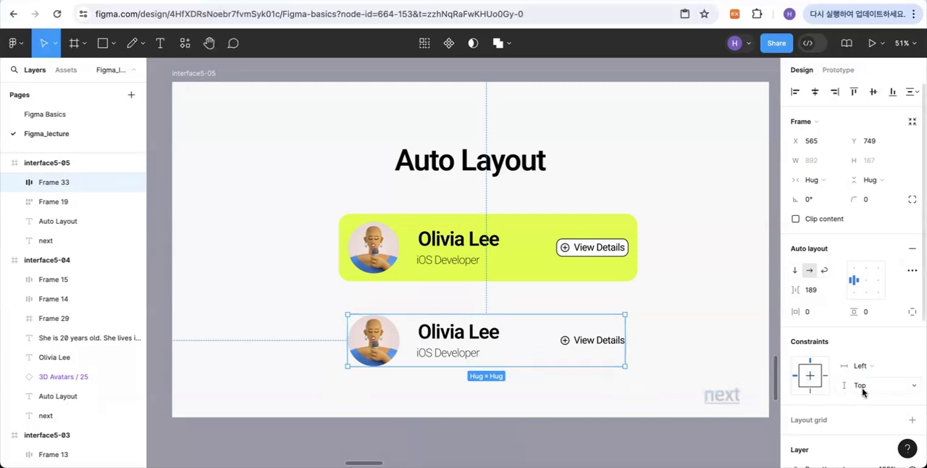
- Add a fill to the outer card frame and sample the upper card's lime colour DBFF00 for it
{"action": "scroll", "coordinate": [876, 405], "scroll_direction": "down", "scroll_amount": 3}
{"action": "scroll", "coordinate": [876, 406], "scroll_direction": "down", "scroll_amount": 2}
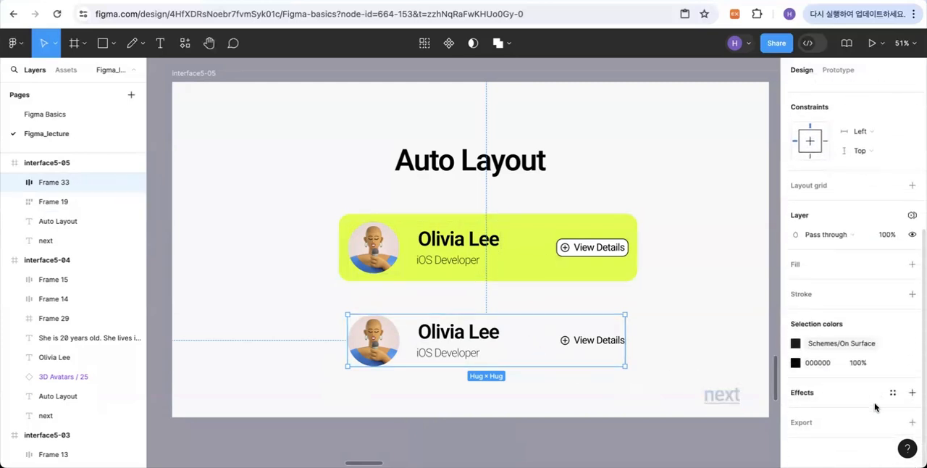
{"action": "left_click", "coordinate": [912, 264]}
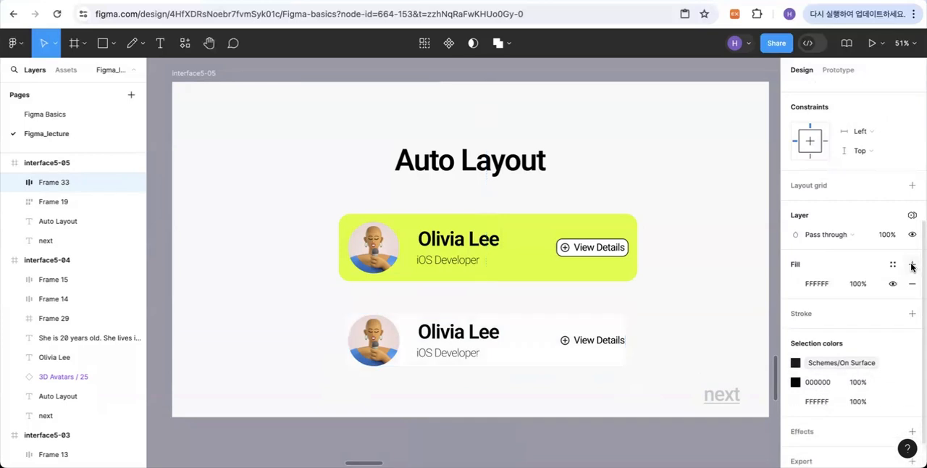
{"action": "left_click", "coordinate": [796, 283]}
{"action": "mouse_move", "coordinate": [708, 323]}
{"action": "left_mouse_down"}
{"action": "mouse_move", "coordinate": [698, 321]}
{"action": "mouse_move", "coordinate": [715, 317]}
{"action": "left_mouse_up"}
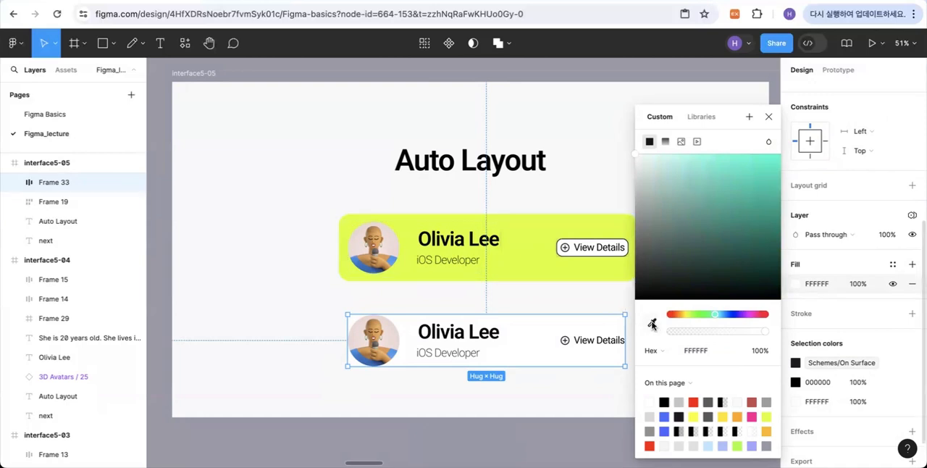
{"action": "left_click", "coordinate": [652, 324]}
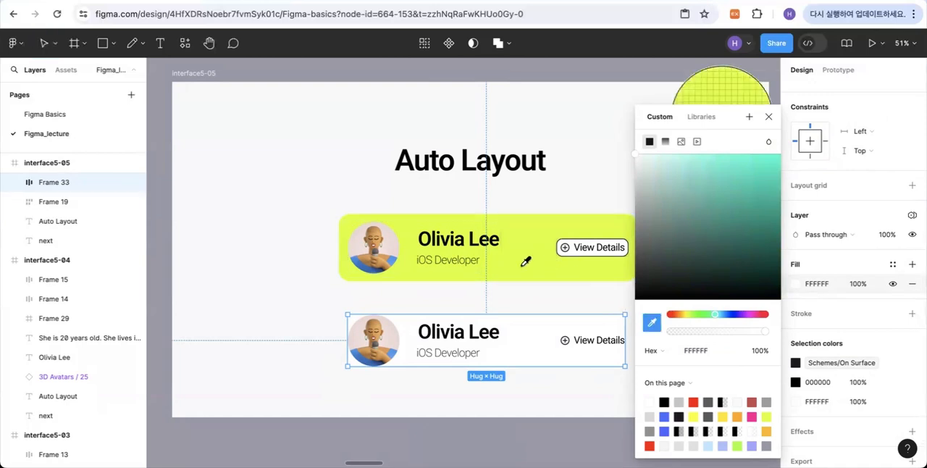
{"action": "left_click", "coordinate": [523, 264]}
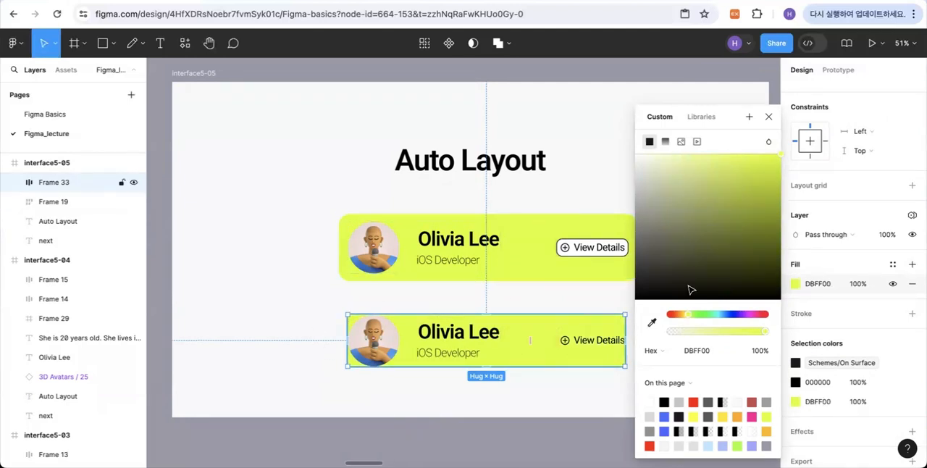
{"action": "left_click", "coordinate": [770, 116]}
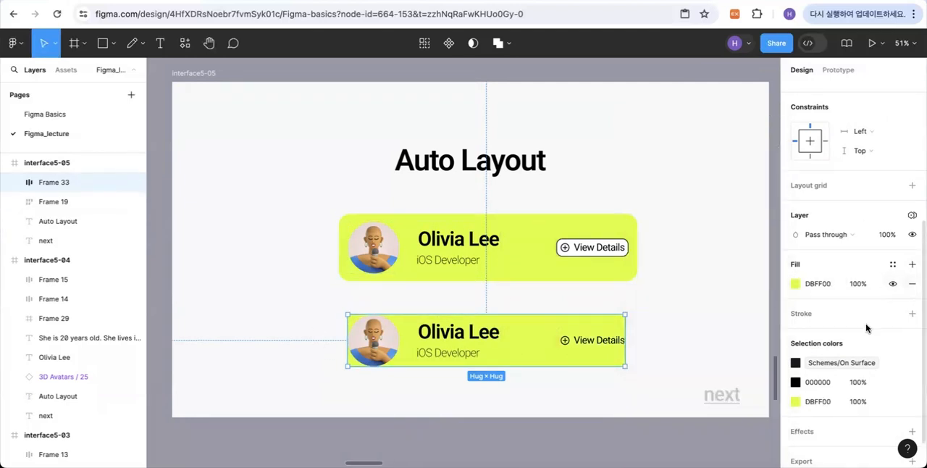
- Set the lower card's padding to 30 horizontal and 31 vertical, and its corner radius to 50
{"action": "scroll", "coordinate": [830, 215], "scroll_direction": "up", "scroll_amount": 5}
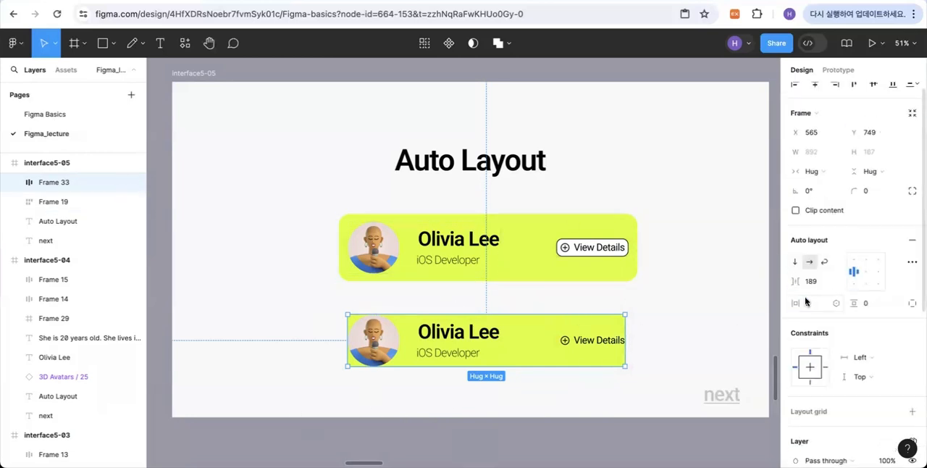
{"action": "left_click_drag", "start_coordinate": [799, 303], "coordinate": [868, 305]}
{"action": "left_click", "coordinate": [867, 194]}
{"action": "type", "text": "50"}
{"action": "key", "text": "Return"}
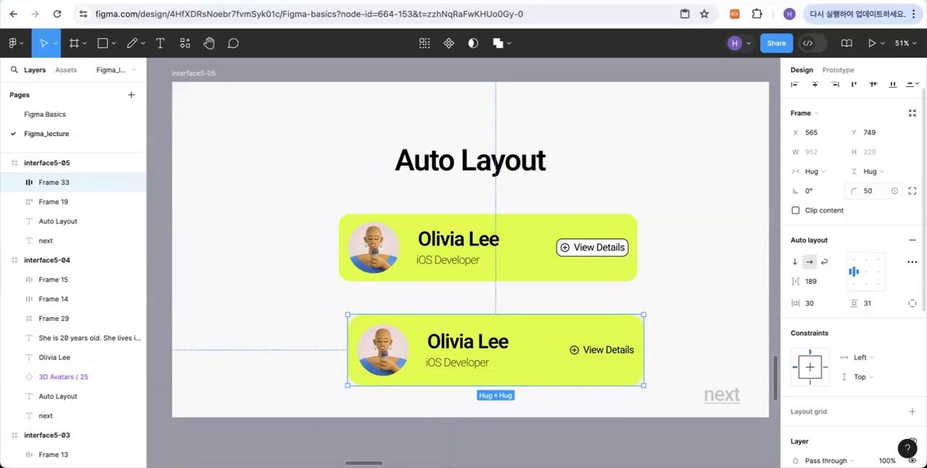
- Turn on clip content for the lower card and set its corner radius to 70
{"action": "left_click", "coordinate": [868, 211]}
{"action": "left_click", "coordinate": [868, 192]}
{"action": "type", "text": "70"}
{"action": "key", "text": "Return"}
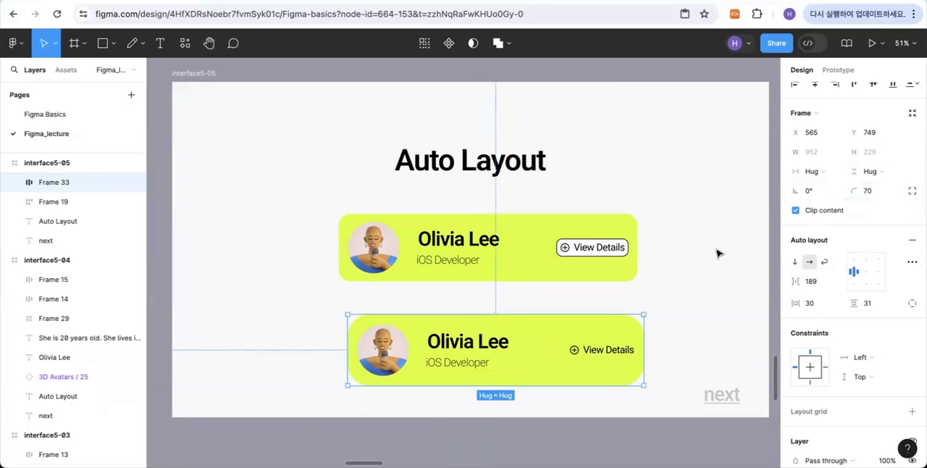
- Open the lower card's corner radius for editing
{"action": "left_click", "coordinate": [867, 191]}
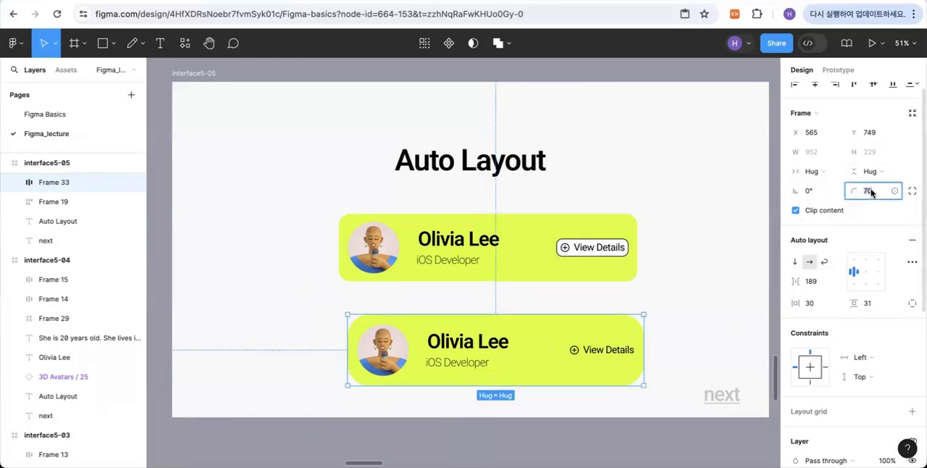